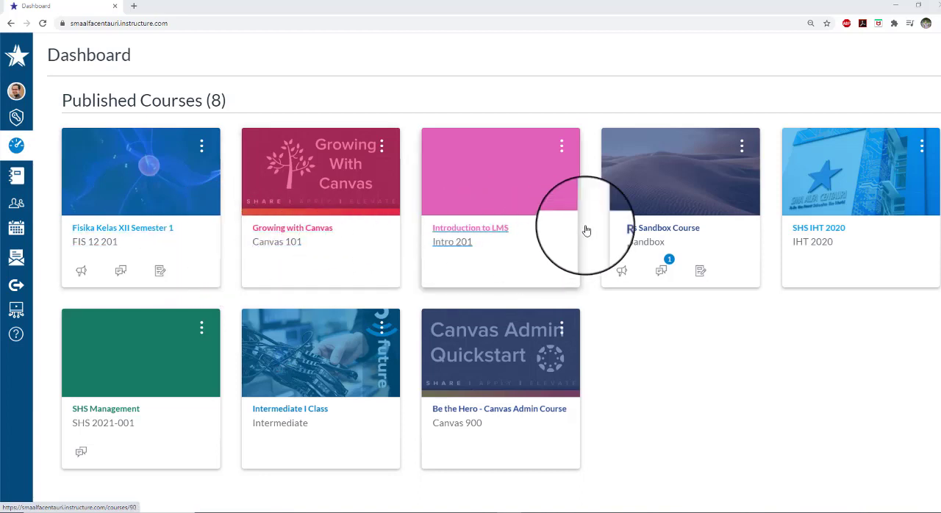
# Open the My Sandbox course and go to its list of modules
pyautogui.click(663, 233)
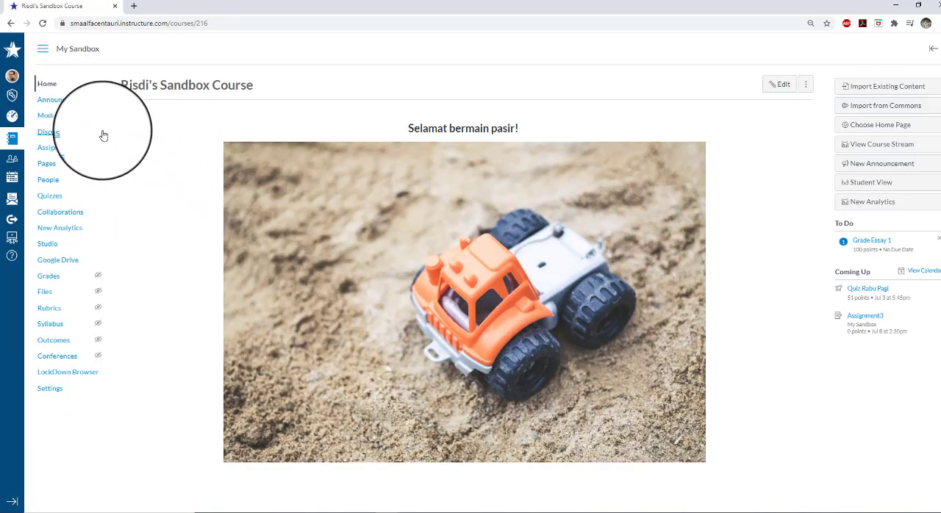
pyautogui.click(48, 196)
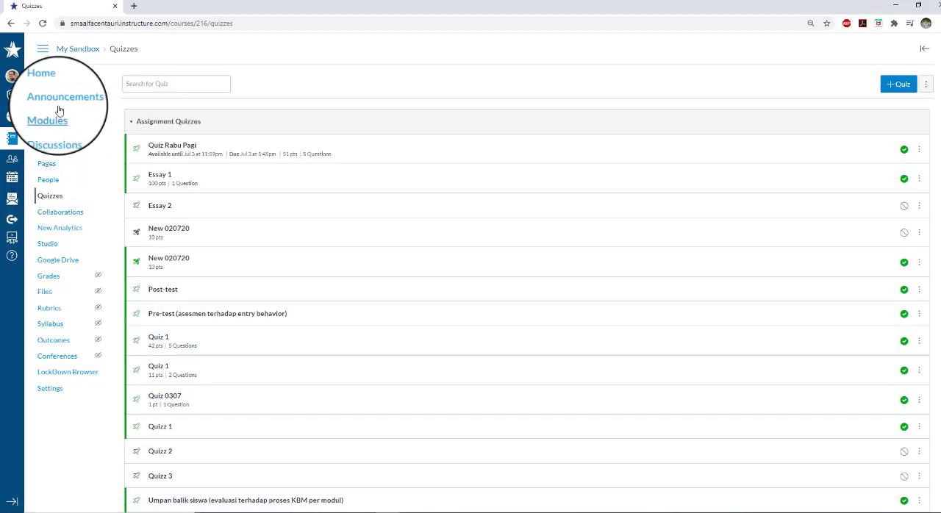
pyautogui.click(52, 120)
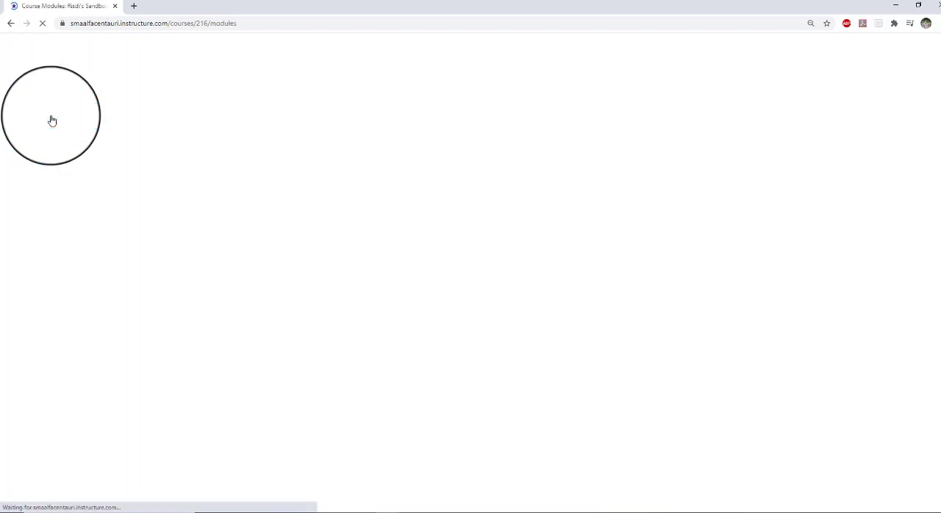
# Remove the unpublished Essay 2 quiz from the ALL ABOUT QUIZ module and confirm the removal
pyautogui.scroll(-1, 216, 197)
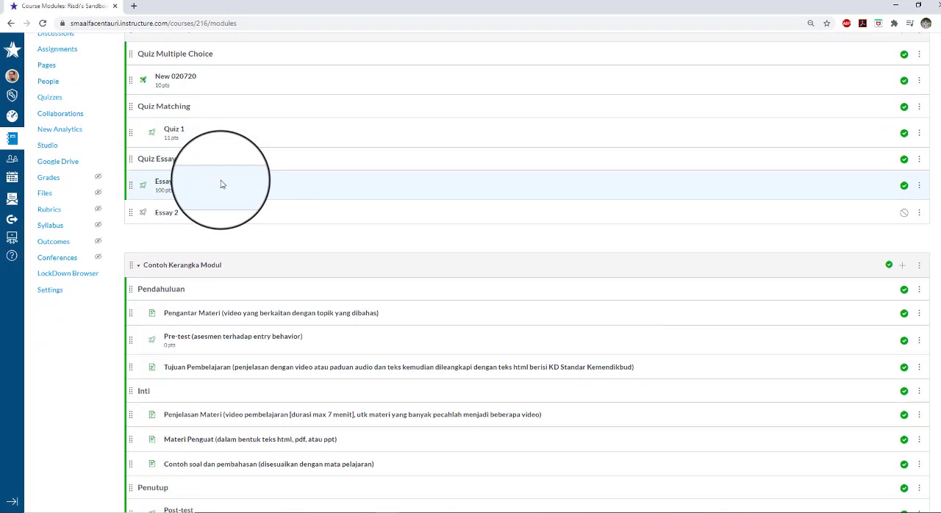
pyautogui.scroll(1, 216, 161)
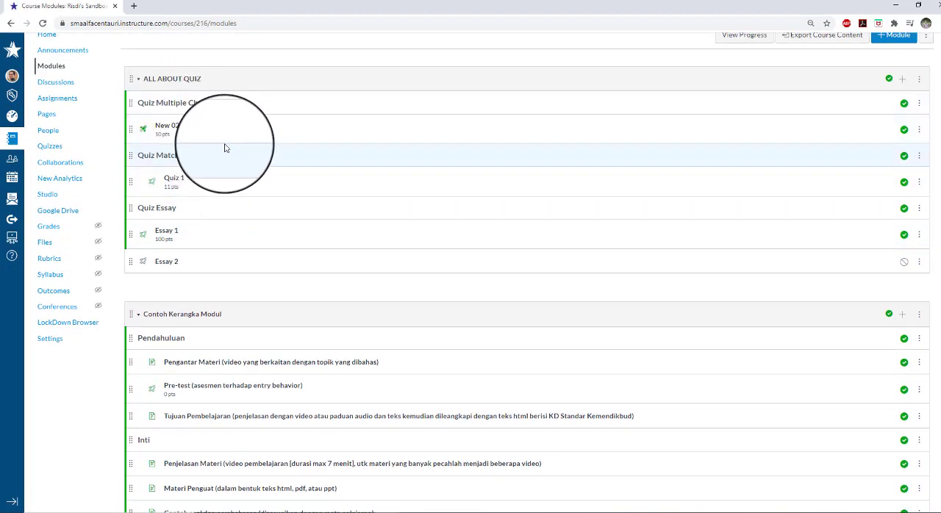
pyautogui.scroll(3, 225, 145)
pyautogui.scroll(1, 224, 146)
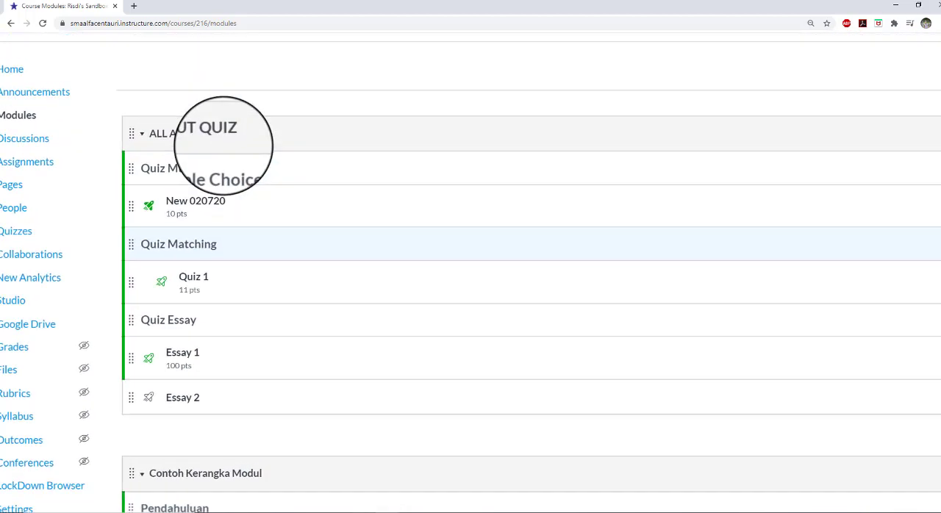
pyautogui.scroll(-3, 224, 145)
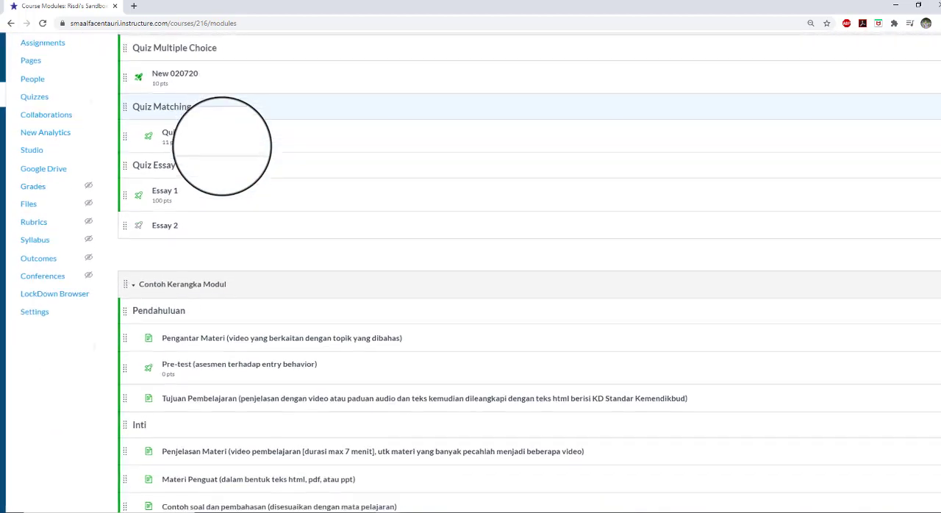
pyautogui.scroll(1, 220, 148)
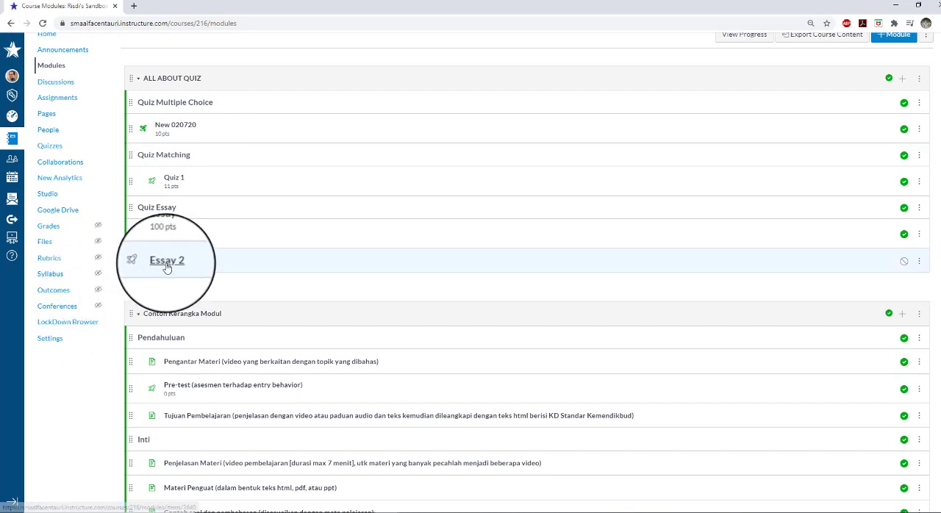
pyautogui.click(920, 261)
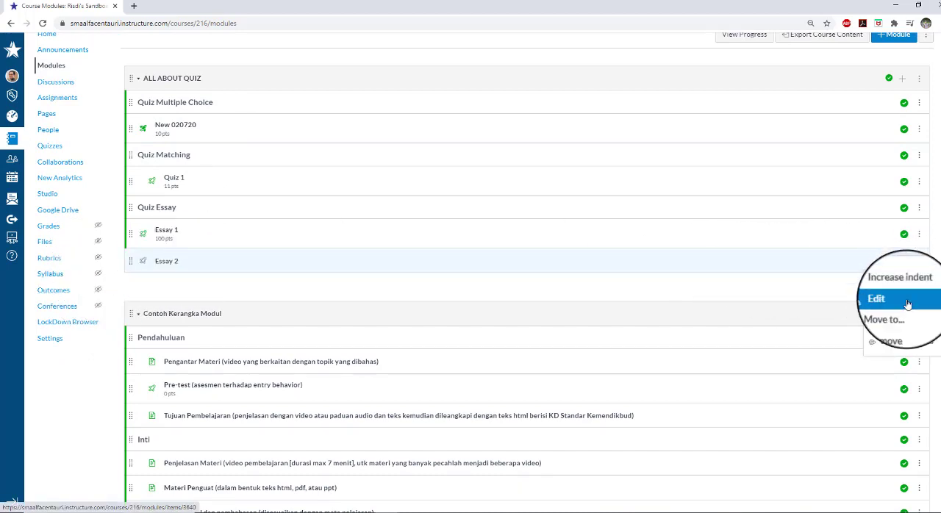
pyautogui.click(906, 333)
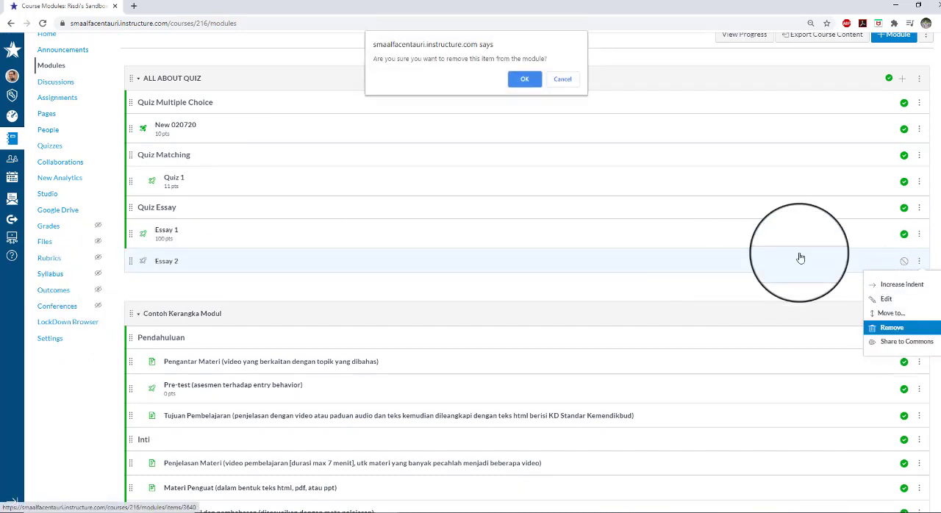
pyautogui.click(518, 79)
# Start adding an item to the ALL ABOUT QUIZ module, choosing Quiz as its type and creating a new quiz
pyautogui.scroll(1, 776, 160)
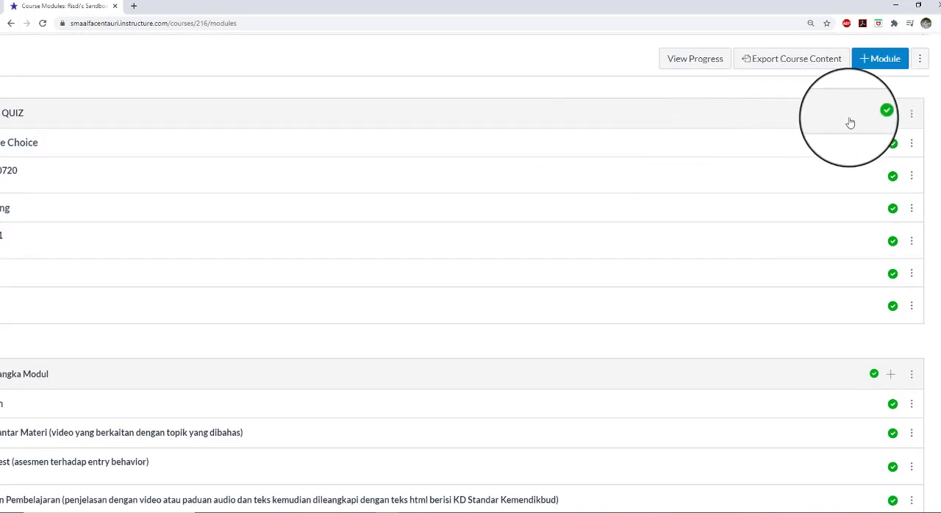
pyautogui.click(891, 114)
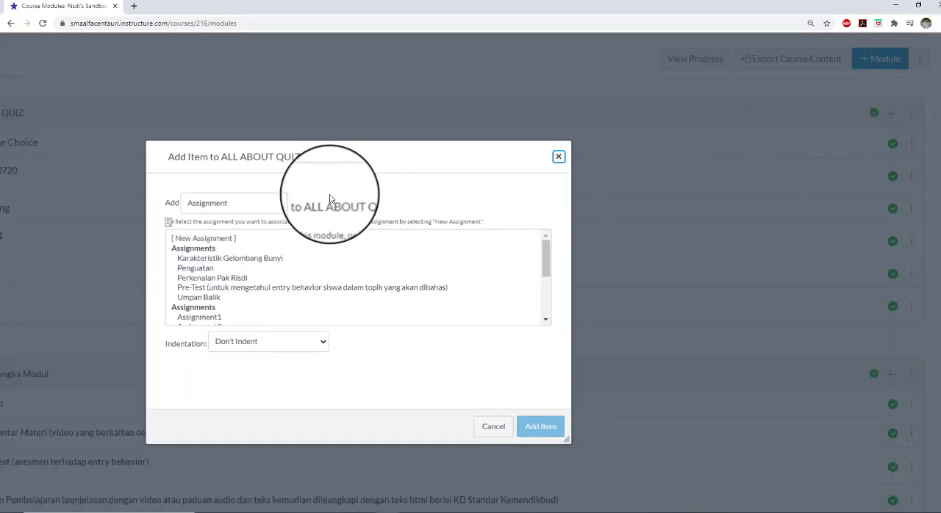
pyautogui.click(271, 203)
pyautogui.click(271, 238)
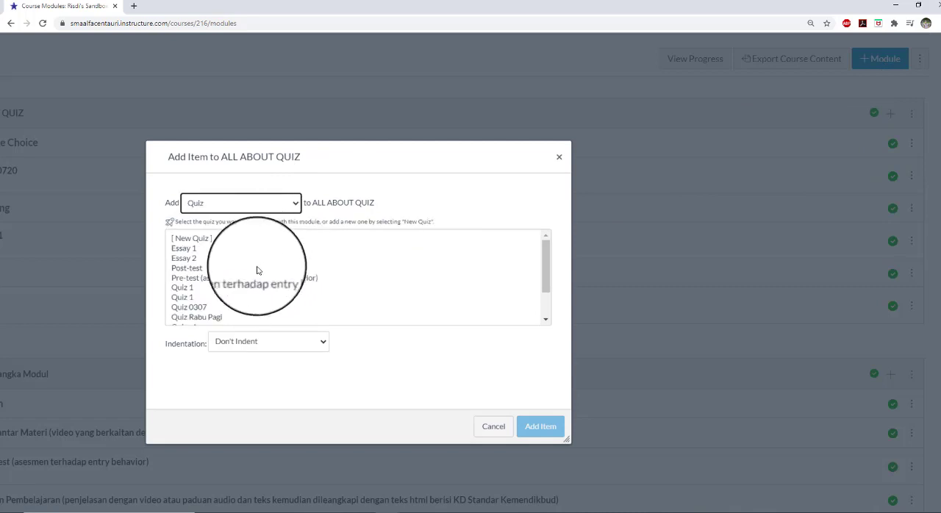
pyautogui.click(273, 239)
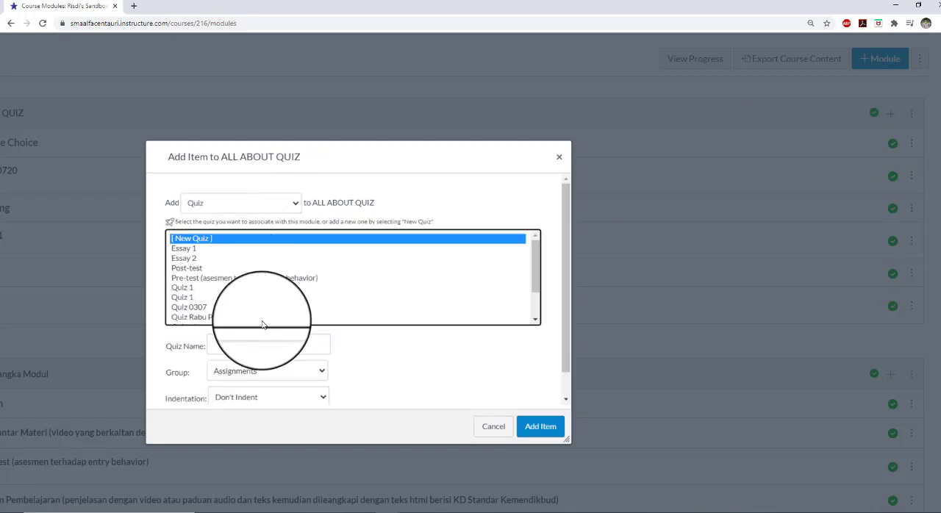
# Name the new quiz Essay 2, set its indentation to Indent 1 Level, and add it to the module
pyautogui.click(264, 343)
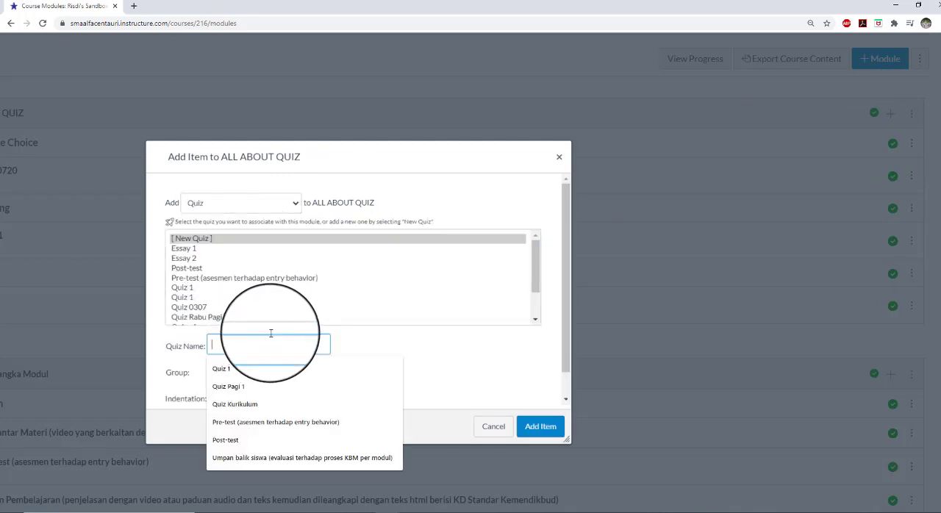
pyautogui.write('Essay 2')
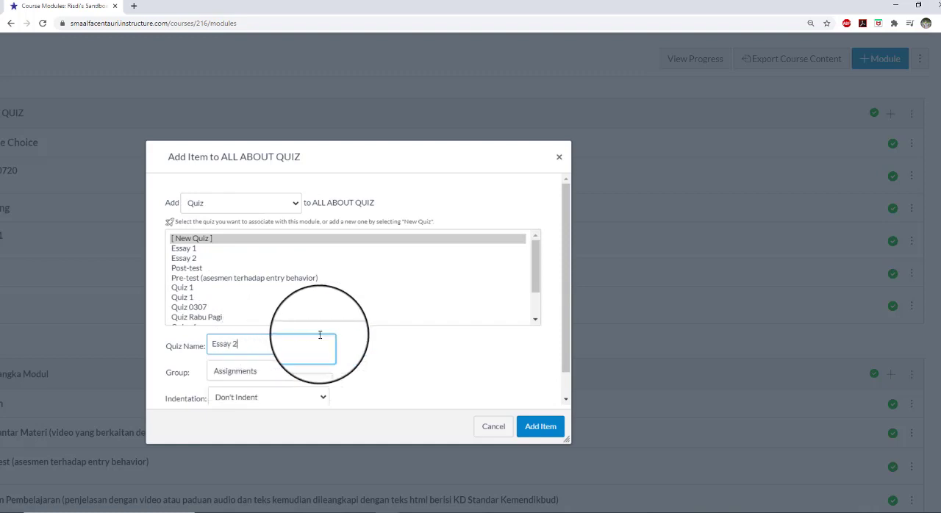
pyautogui.moveTo(434, 155); pyautogui.dragTo(453, 92)
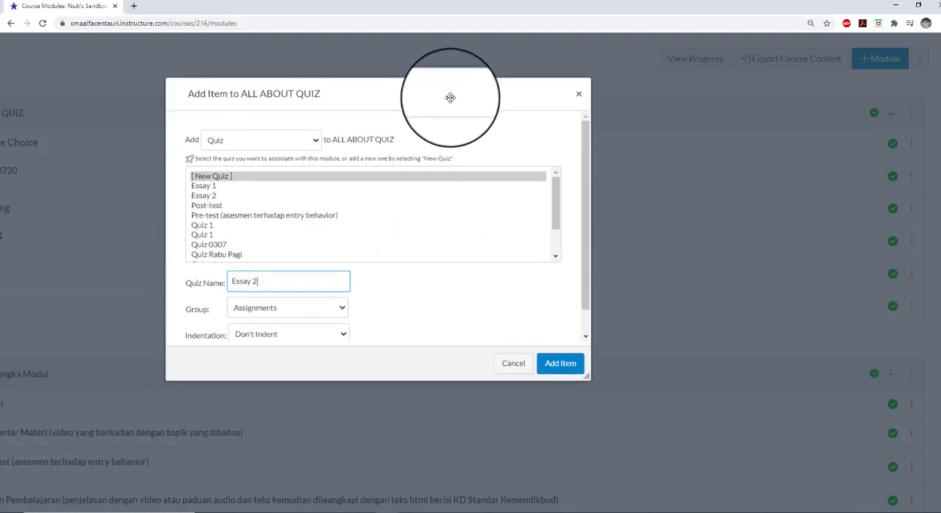
pyautogui.click(331, 328)
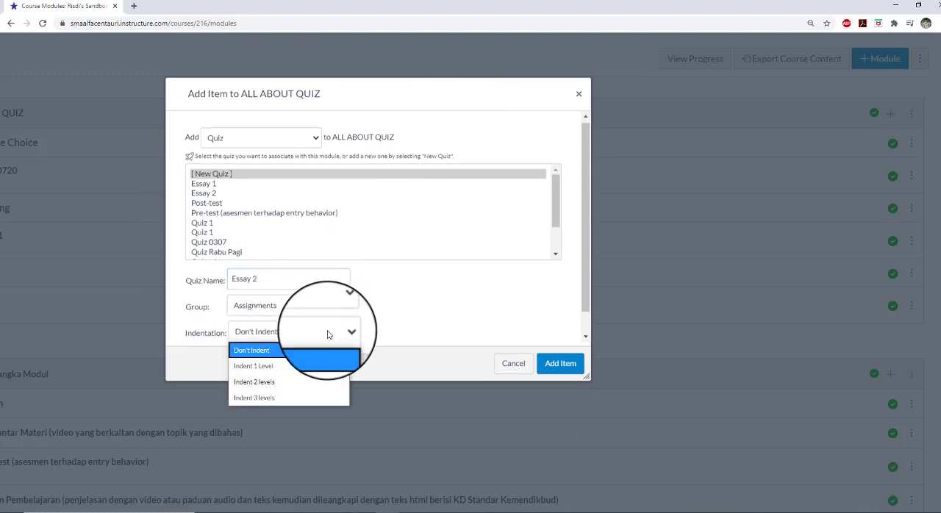
pyautogui.click(310, 362)
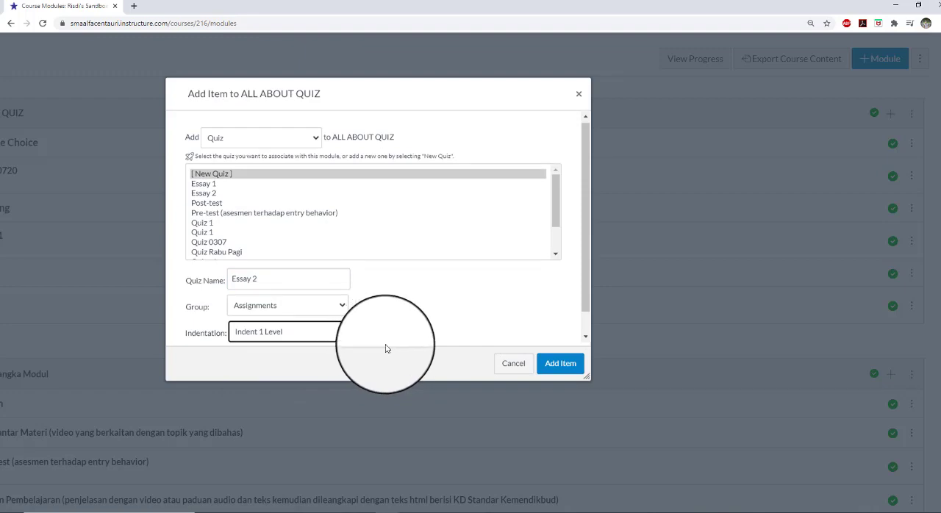
pyautogui.click(555, 365)
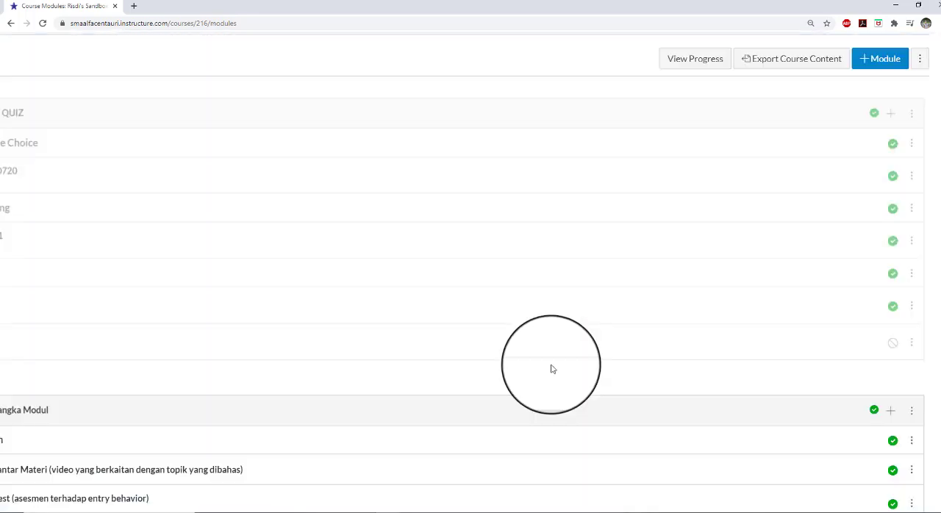
# Decrease the indent of the new Essay 2 quiz in the ALL ABOUT QUIZ module
pyautogui.scroll(-3, 469, 321)
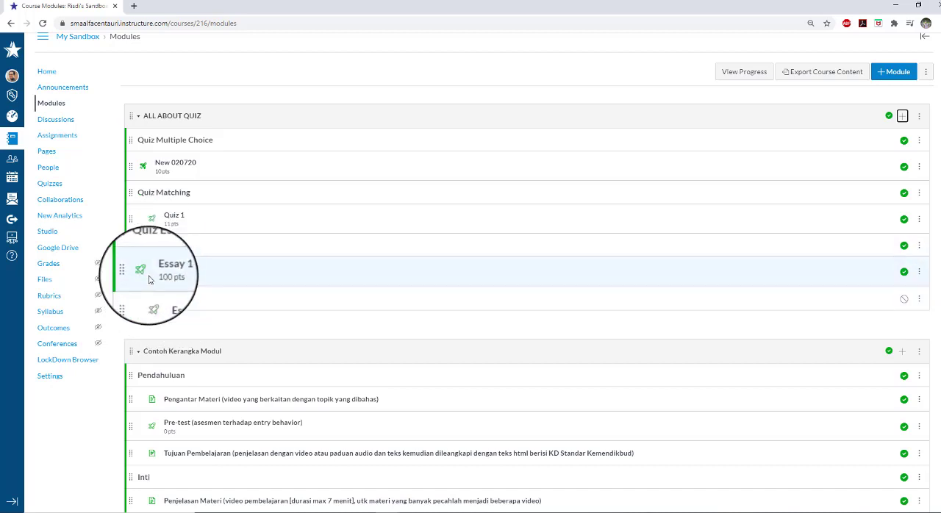
pyautogui.click(919, 299)
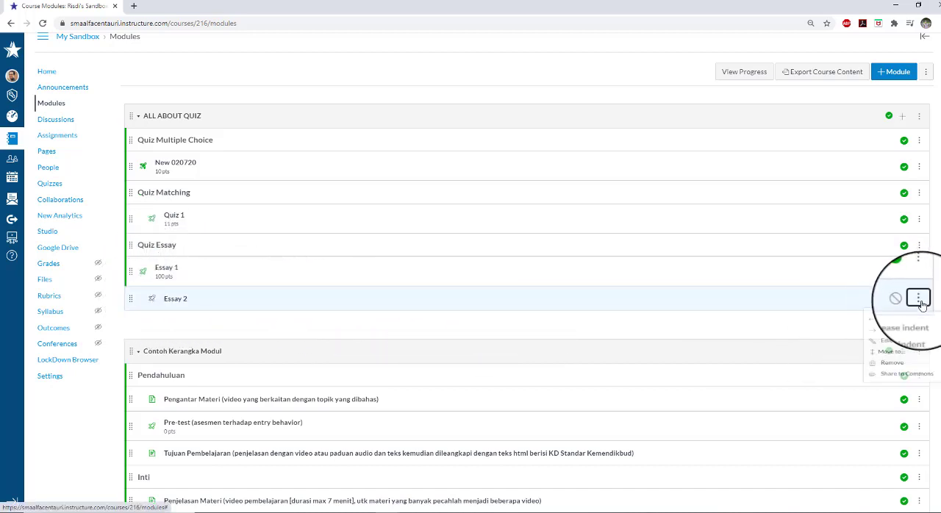
pyautogui.click(903, 320)
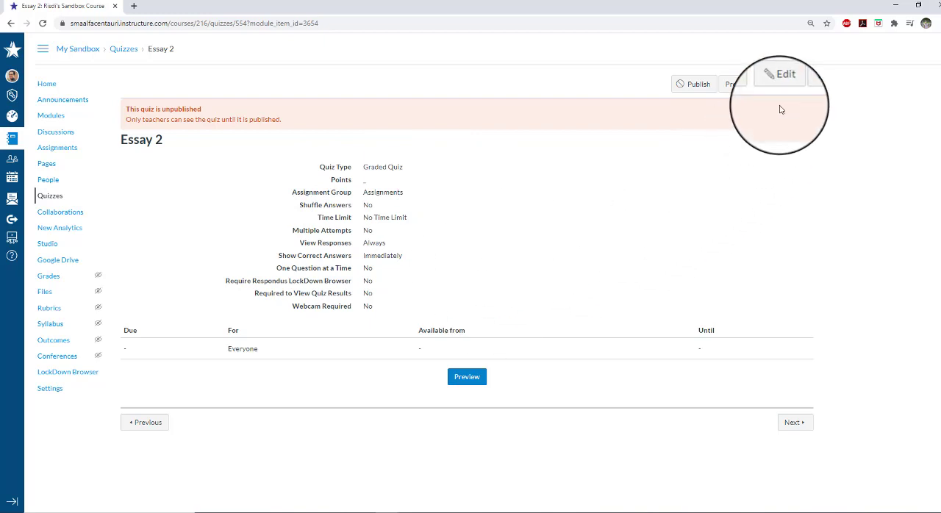
# Open the Essay 2 quiz for editing and enter the quiz instructions "Petunjuk umum di sini"
pyautogui.click(784, 84)
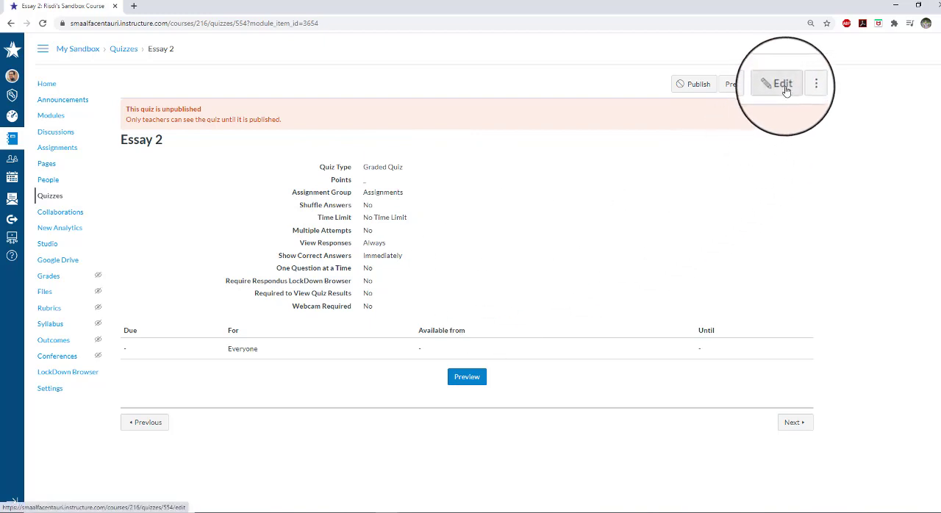
pyautogui.scroll(2, 784, 89)
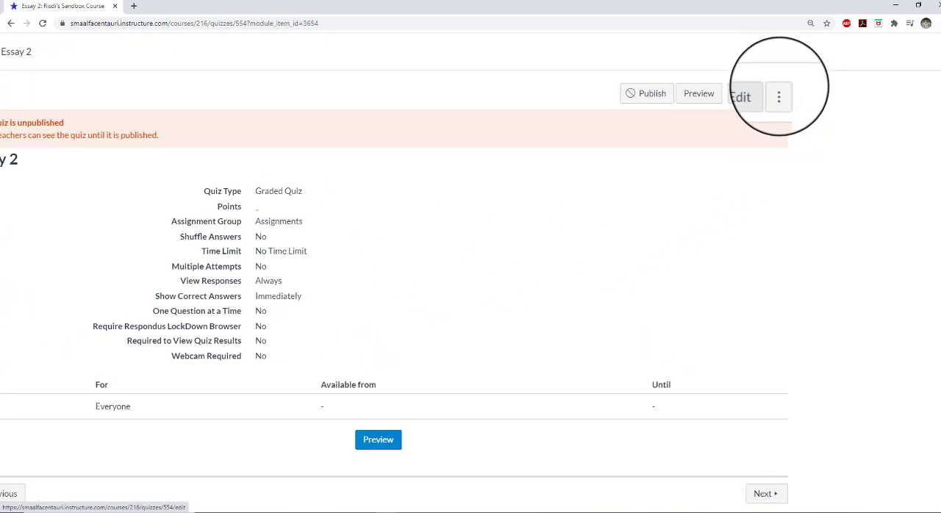
pyautogui.scroll(3, 776, 87)
pyautogui.hscroll(2, 775, 89)
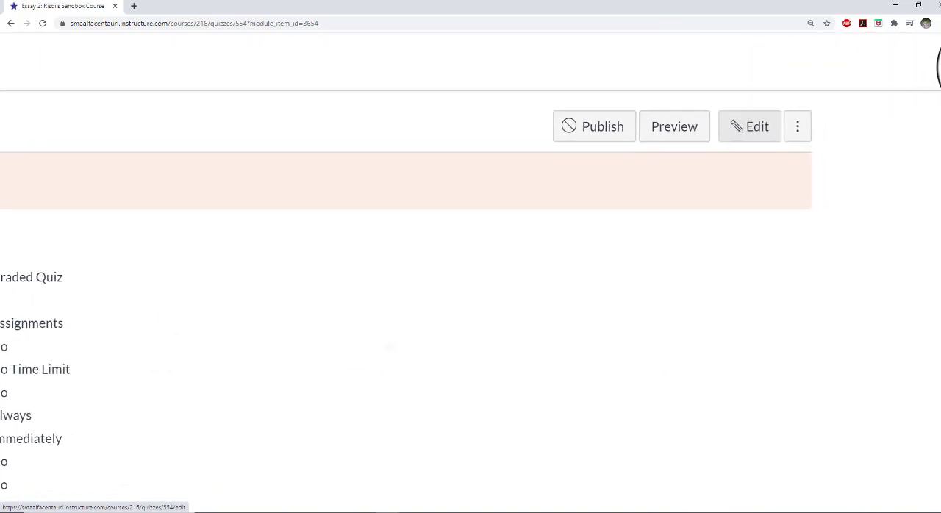
pyautogui.click(719, 134)
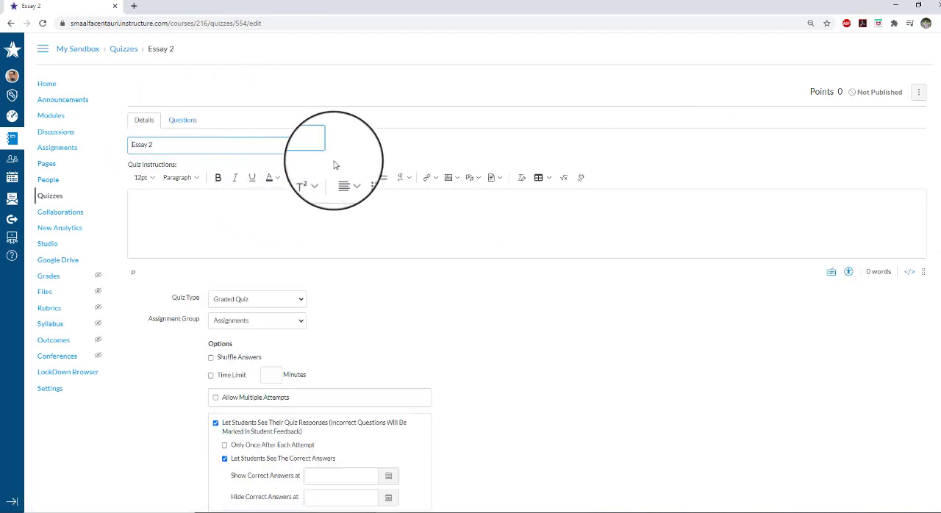
pyautogui.scroll(-1, 349, 221)
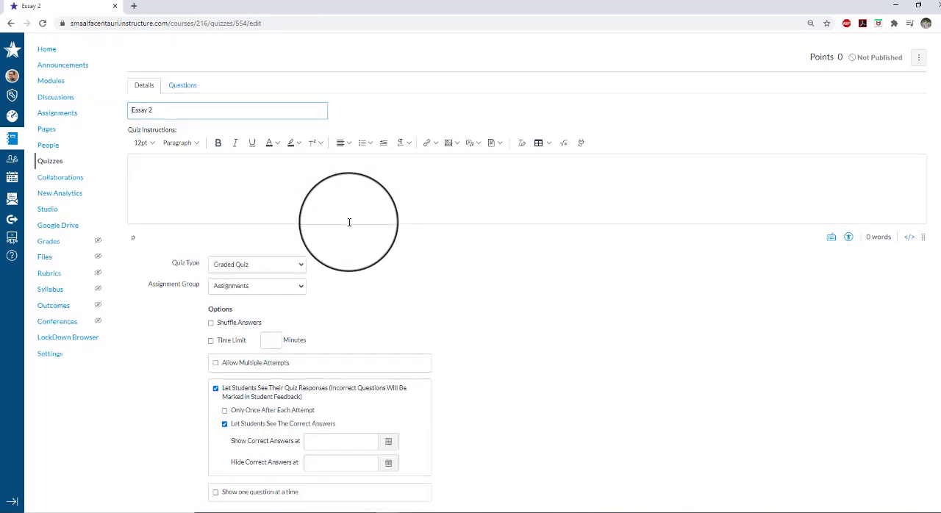
pyautogui.click(308, 162)
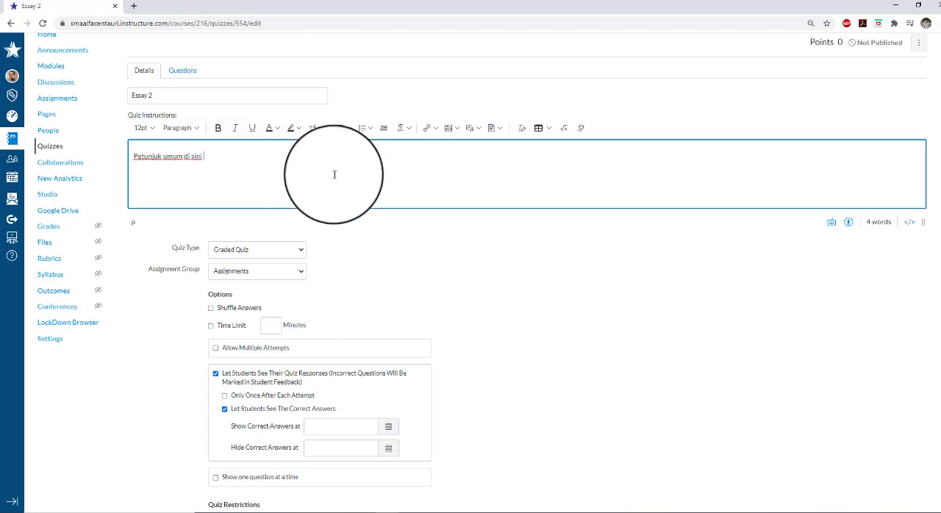
# Switch the Essay 2 quiz type to Practice Quiz and return it to Graded Quiz
pyautogui.scroll(-1, 346, 175)
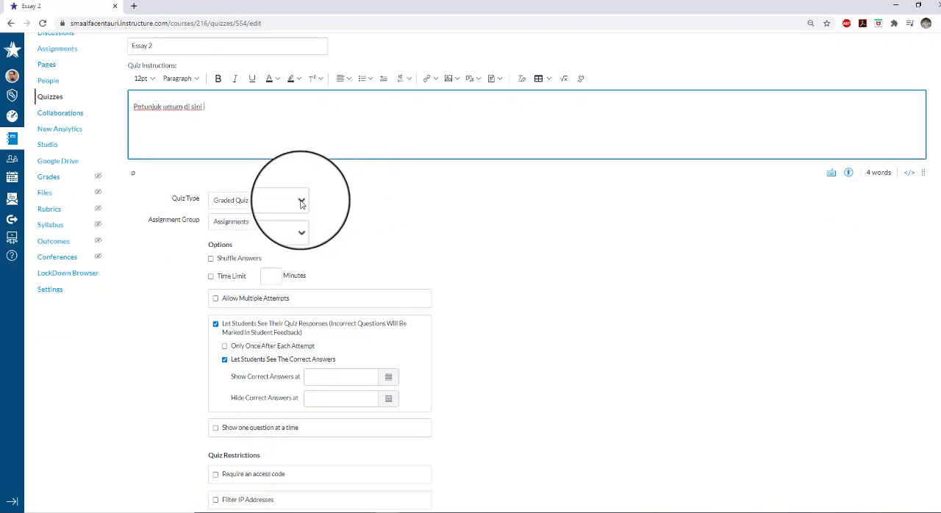
pyautogui.scroll(-1, 335, 201)
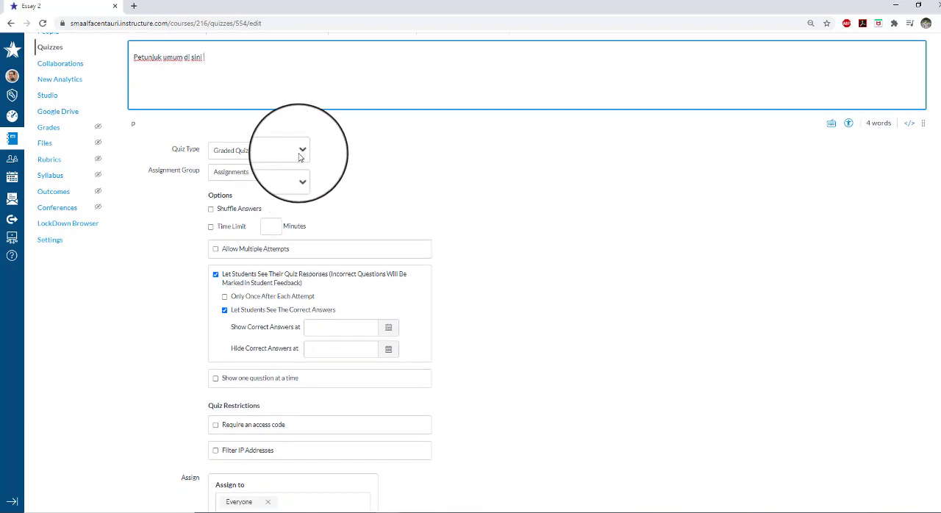
pyautogui.click(300, 156)
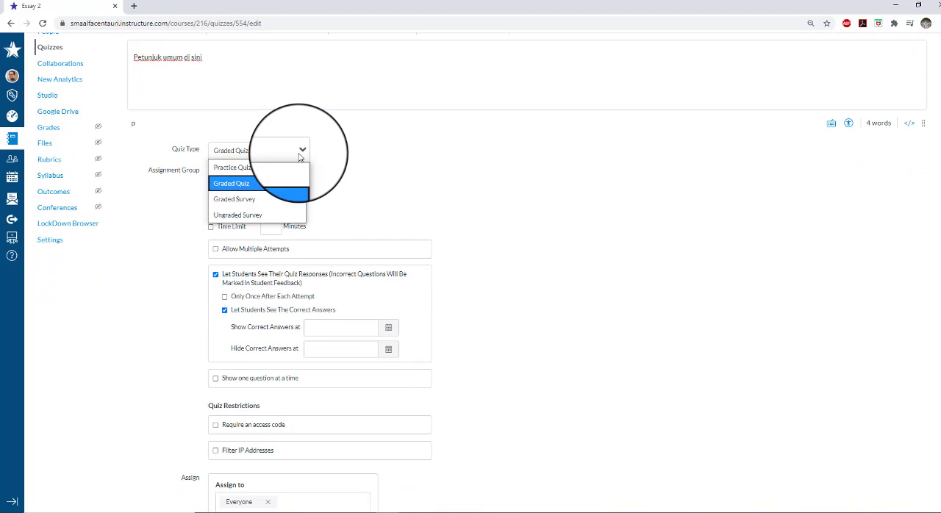
pyautogui.click(256, 164)
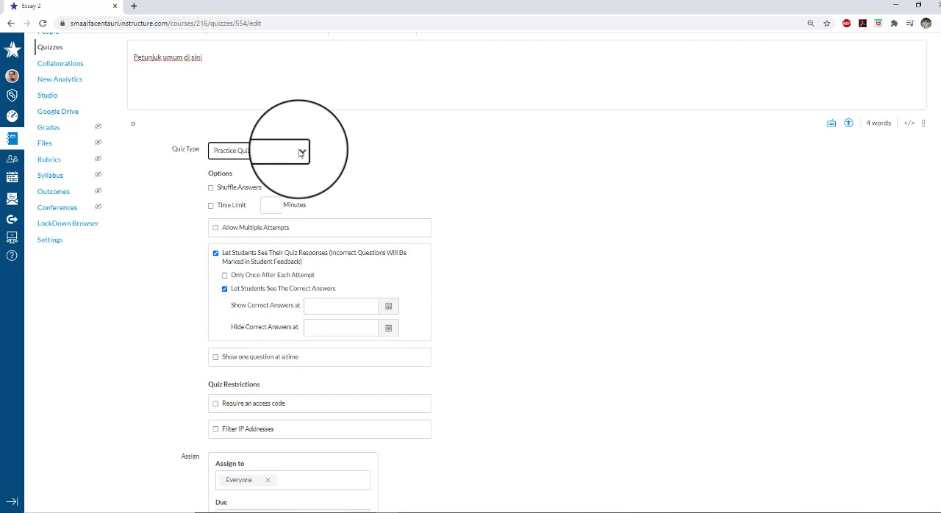
pyautogui.click(300, 153)
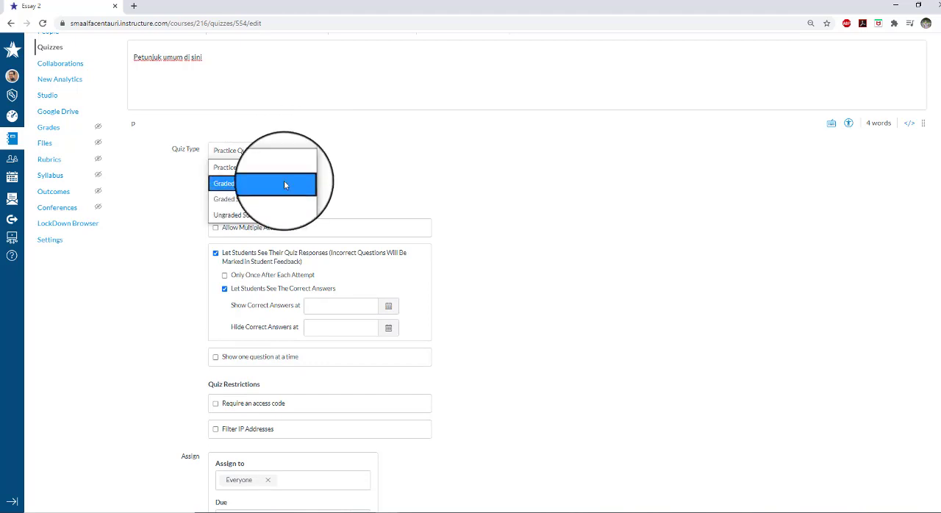
pyautogui.click(285, 181)
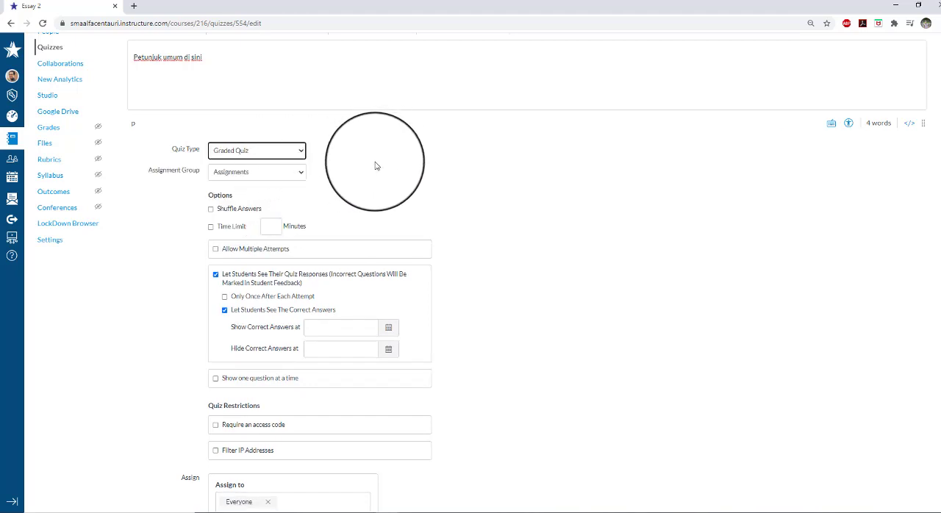
pyautogui.click(301, 175)
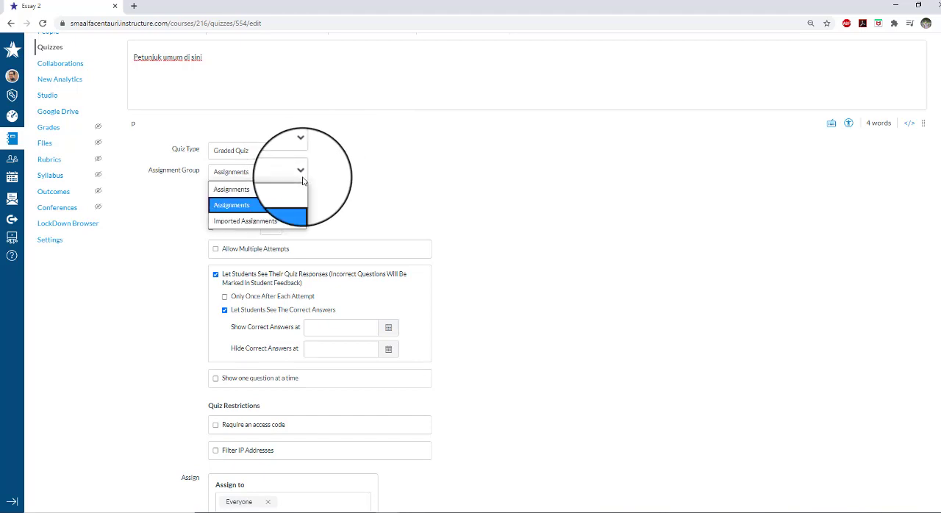
pyautogui.click(300, 173)
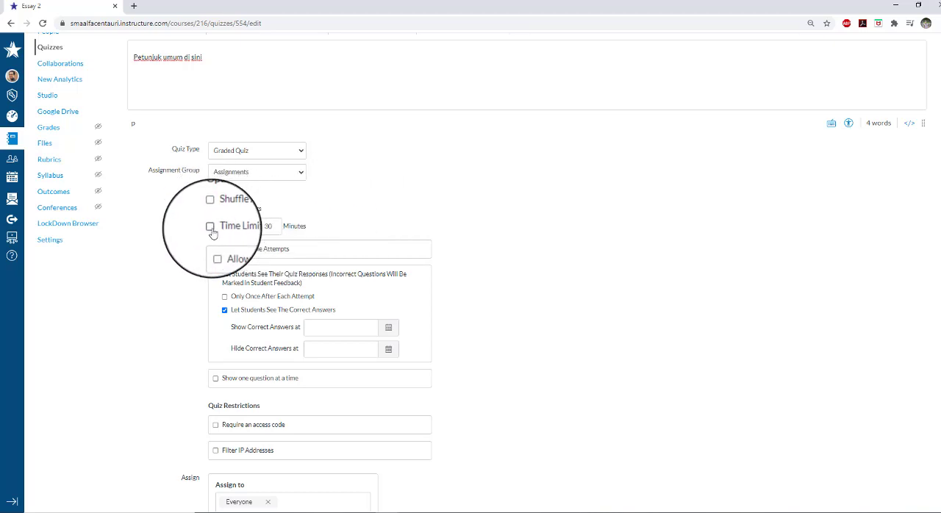
# Allow multiple attempts for the quiz and limit the allowed attempts to 2
pyautogui.scroll(-1, 342, 216)
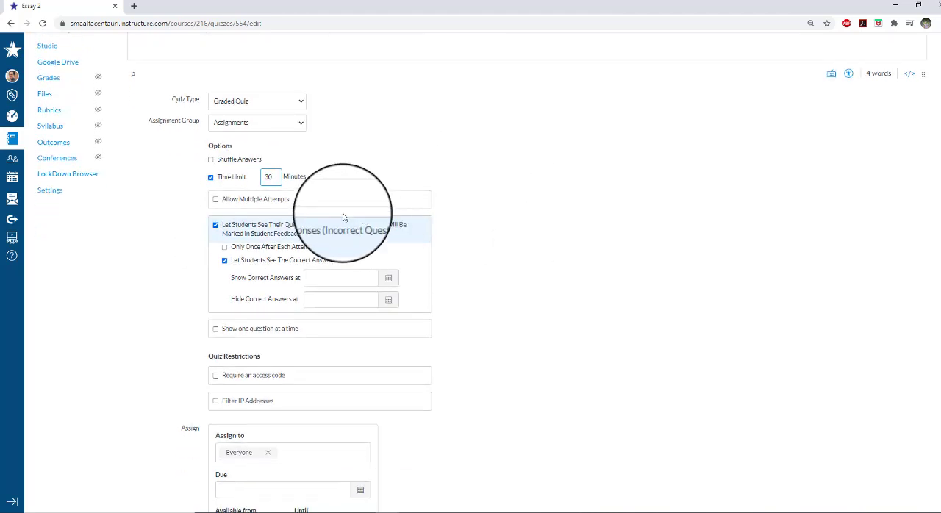
pyautogui.click(216, 202)
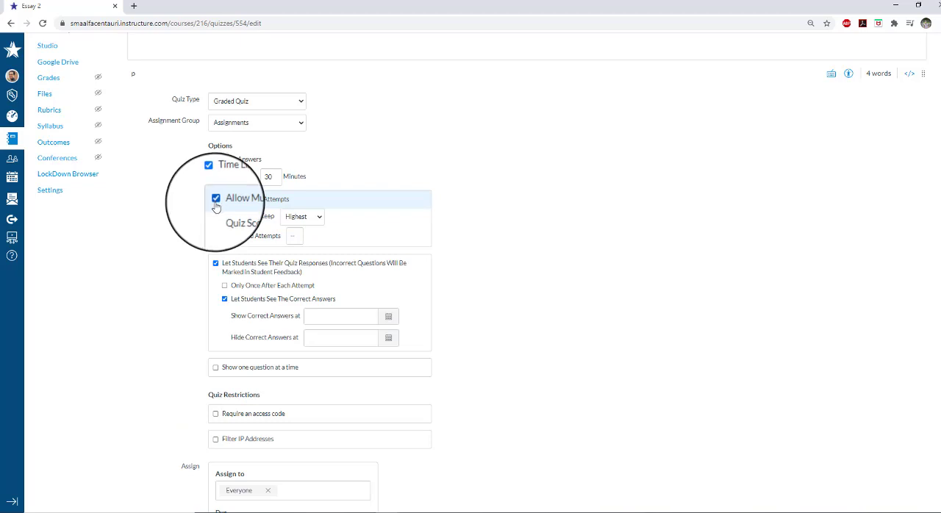
pyautogui.click(216, 203)
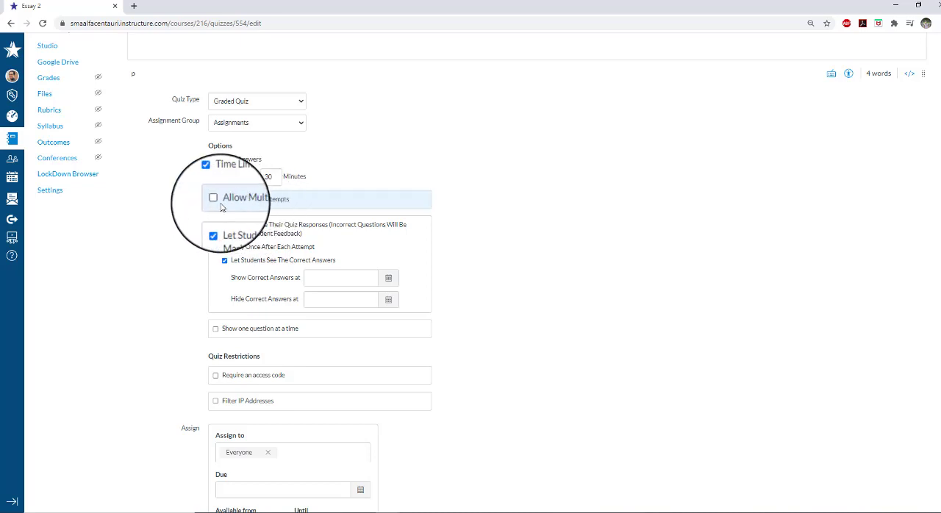
pyautogui.click(216, 203)
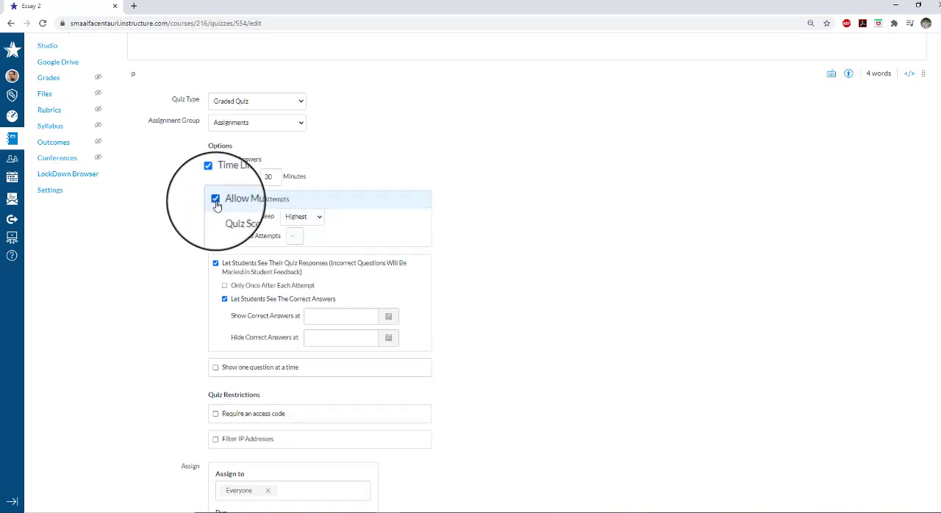
pyautogui.click(227, 242)
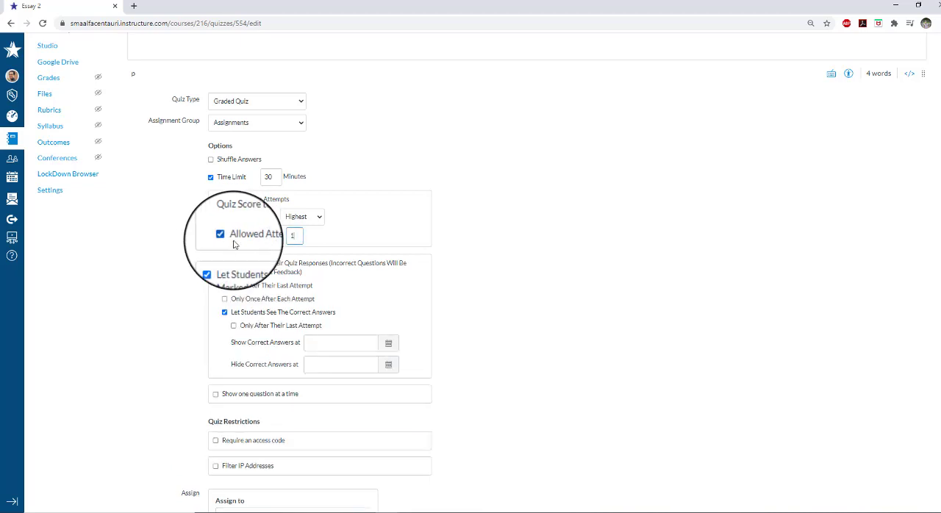
pyautogui.click(293, 239)
pyautogui.write('1')
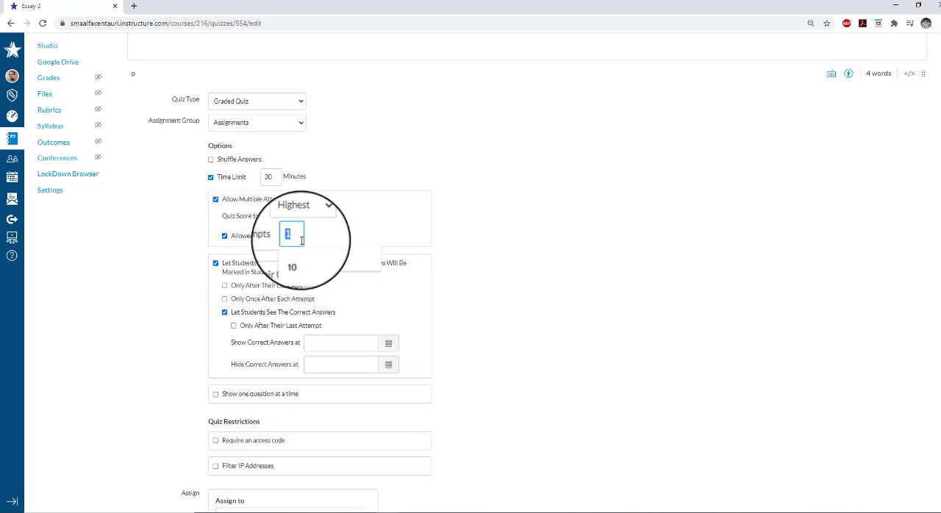
pyautogui.write('2')
pyautogui.click(334, 243)
pyautogui.doubleClick(298, 239)
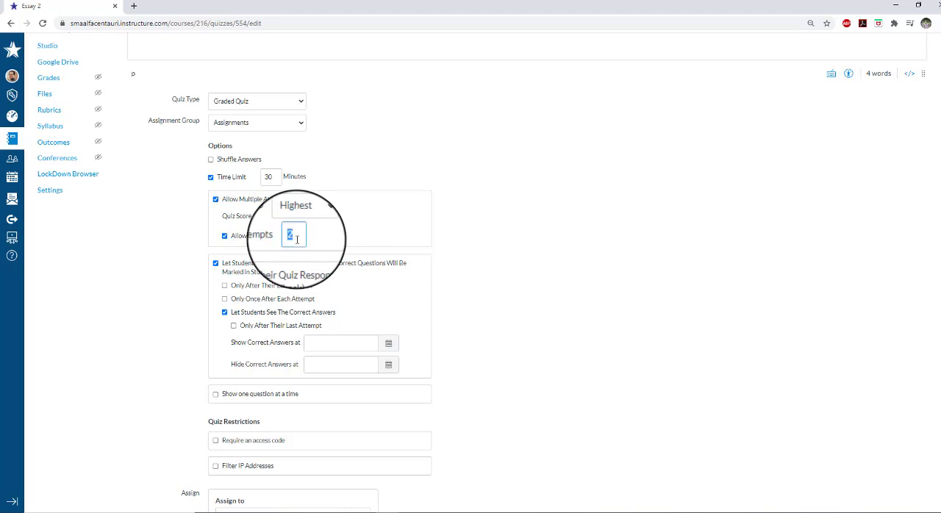
pyautogui.write('3')
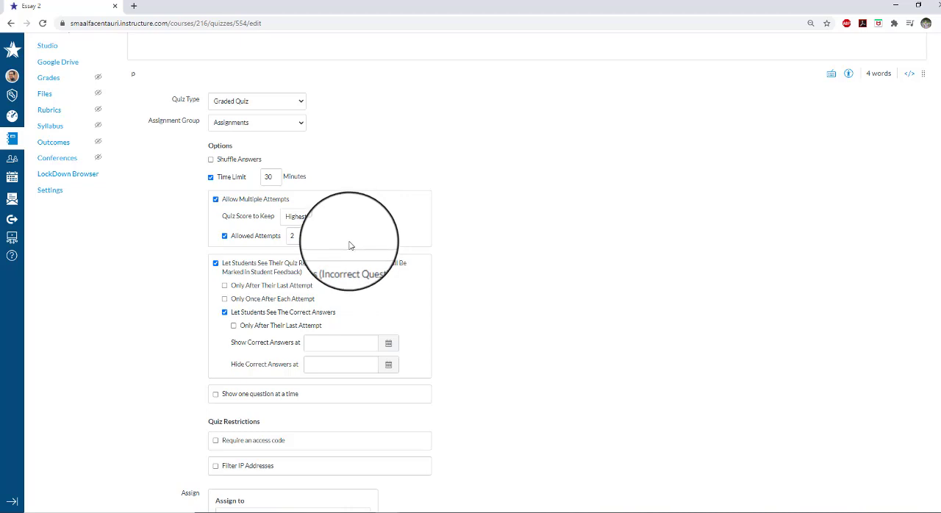
# Set the quiz to show correct answers from July 10, 2020 at 15:00
pyautogui.scroll(-1, 350, 248)
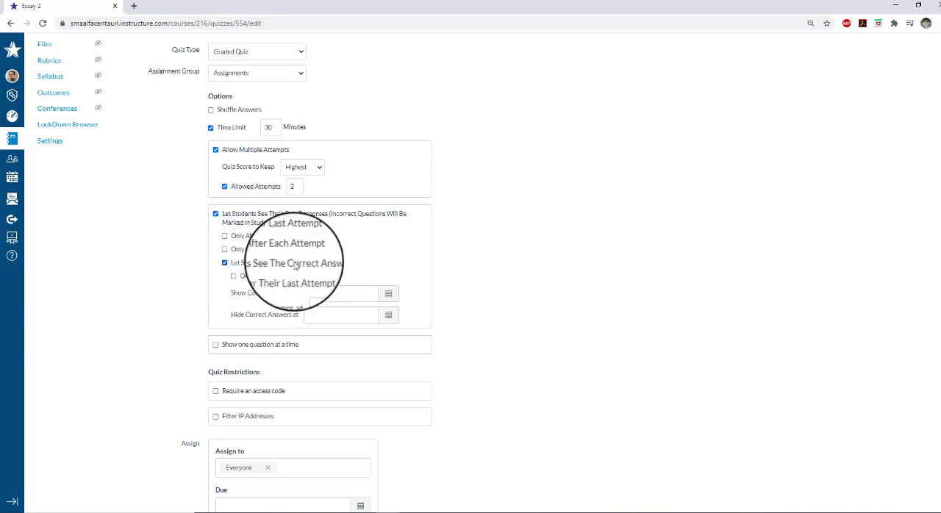
pyautogui.scroll(-1, 294, 250)
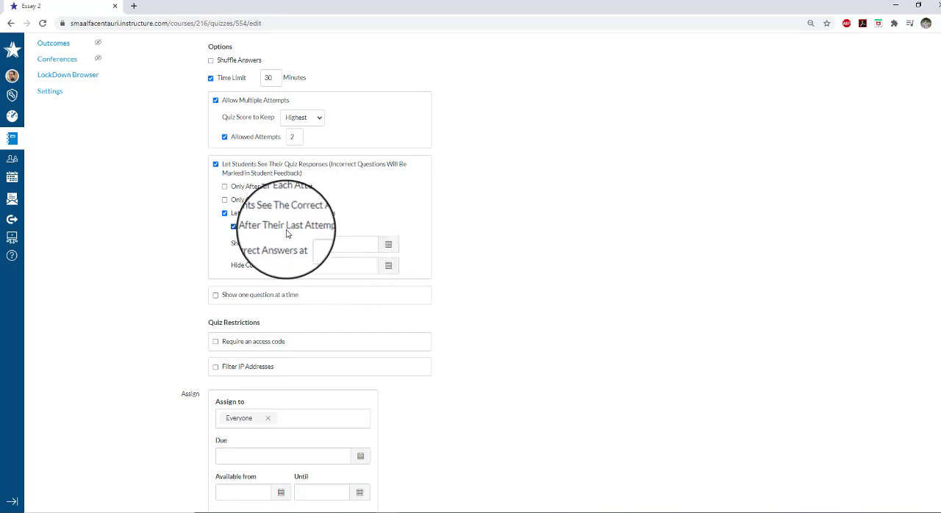
pyautogui.click(389, 246)
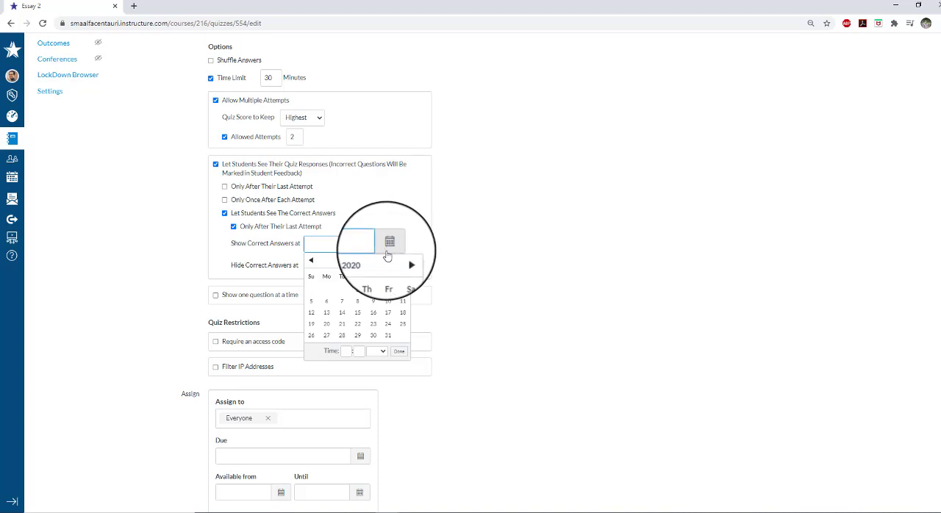
pyautogui.click(388, 301)
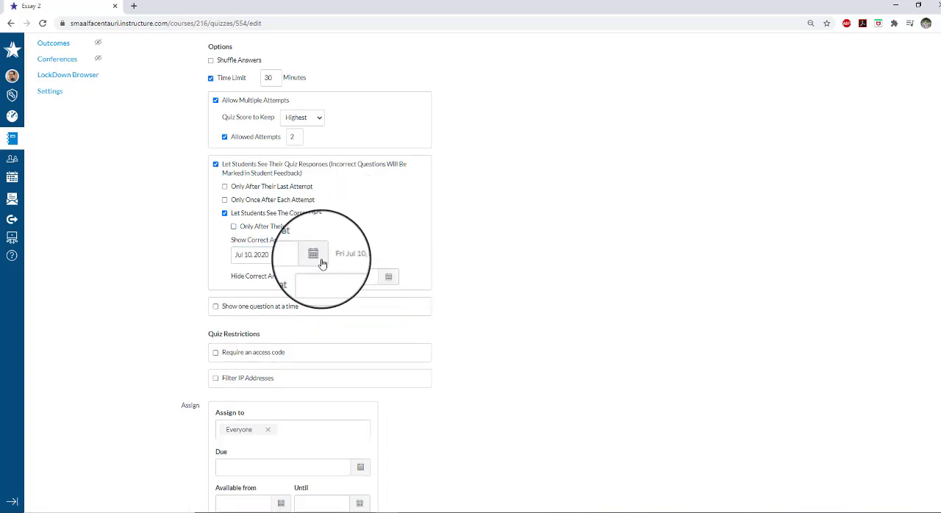
pyautogui.scroll(-1, 351, 253)
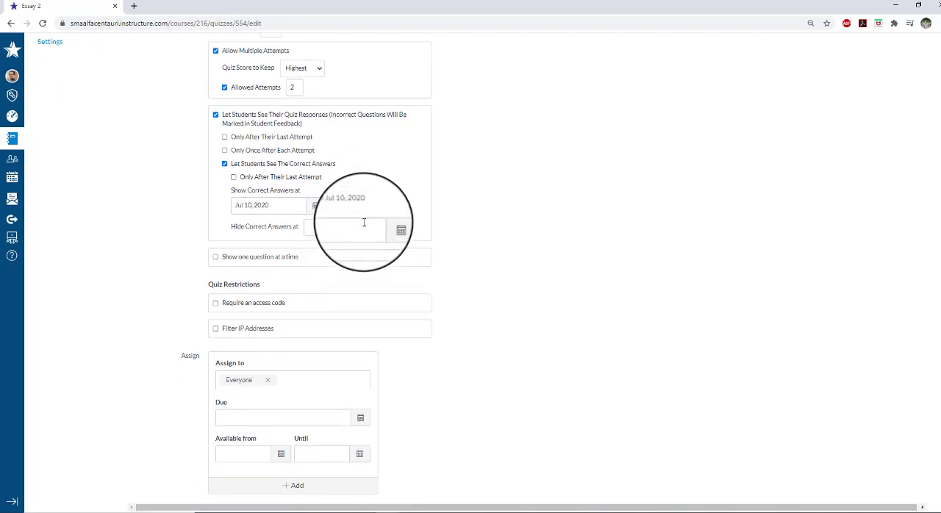
pyautogui.click(316, 207)
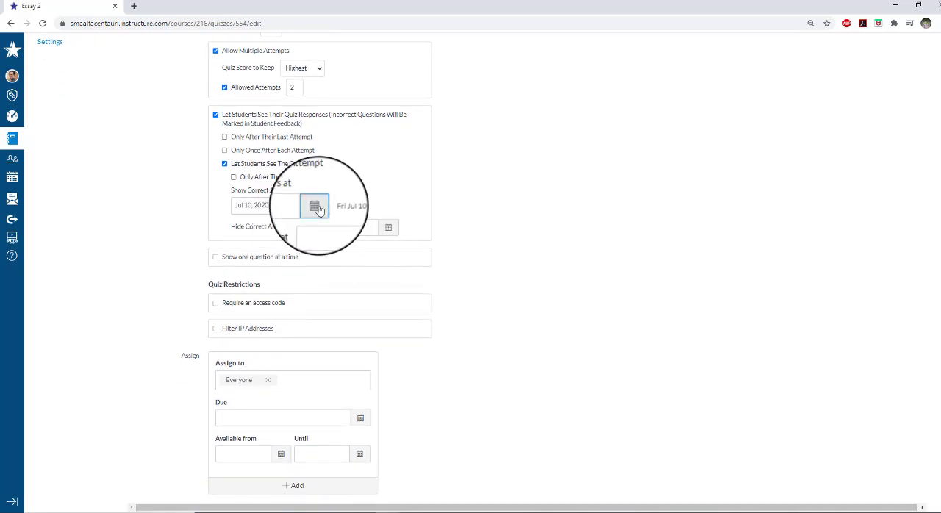
pyautogui.click(273, 313)
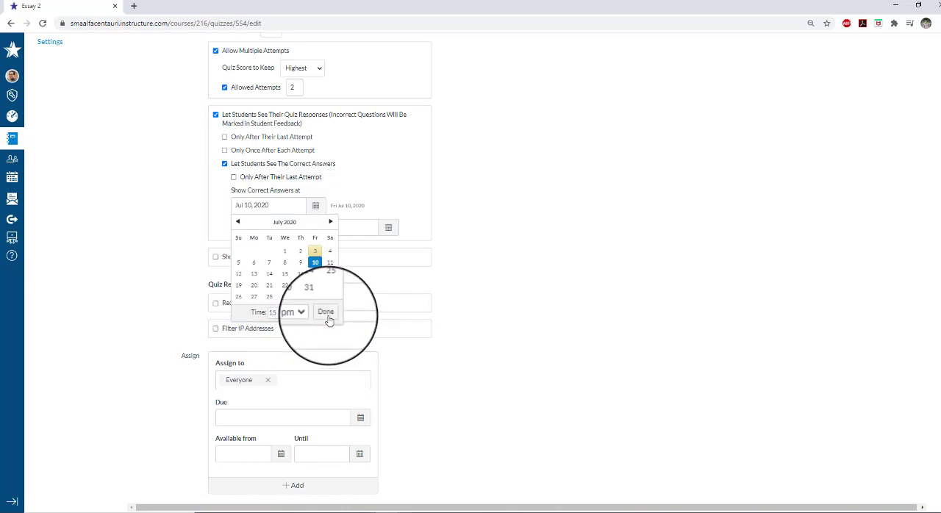
pyautogui.click(326, 314)
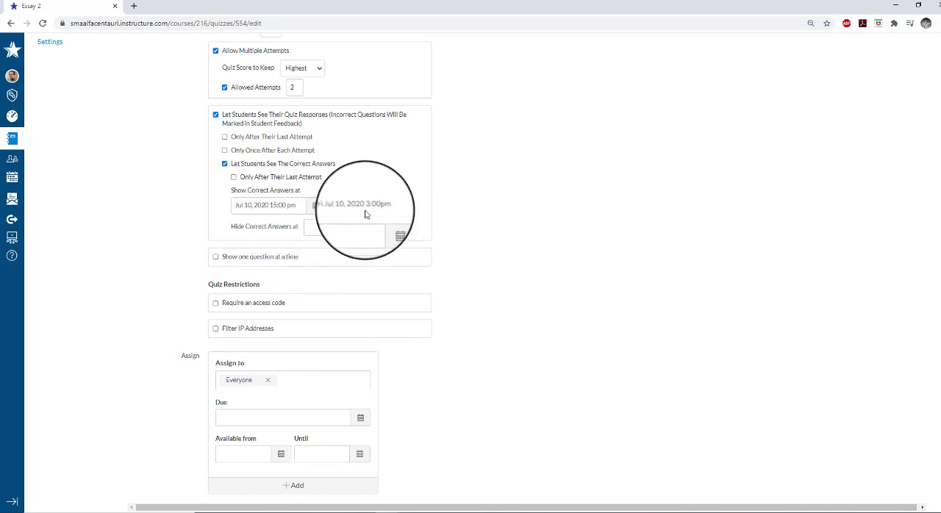
# Replace Everyone with a single student in the quiz assignment, and assign the quiz to Everyone again
pyautogui.scroll(-1, 324, 257)
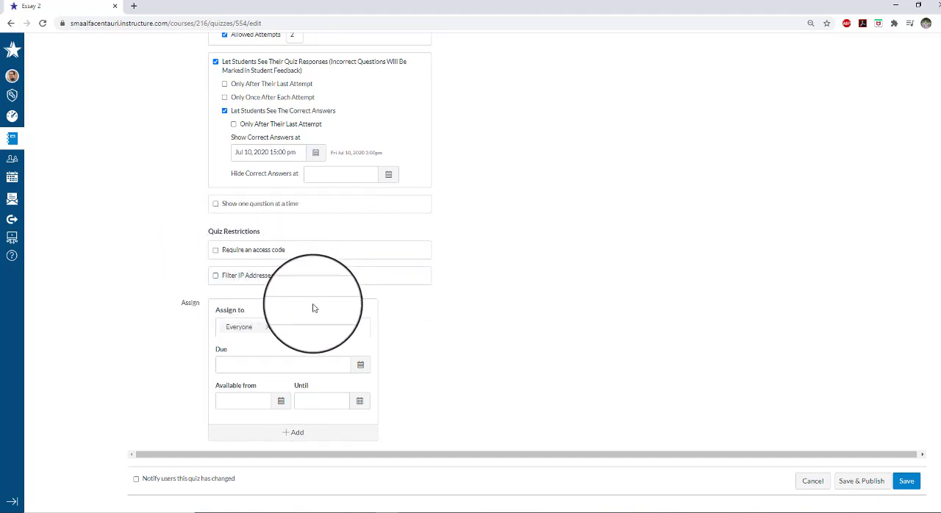
pyautogui.click(267, 324)
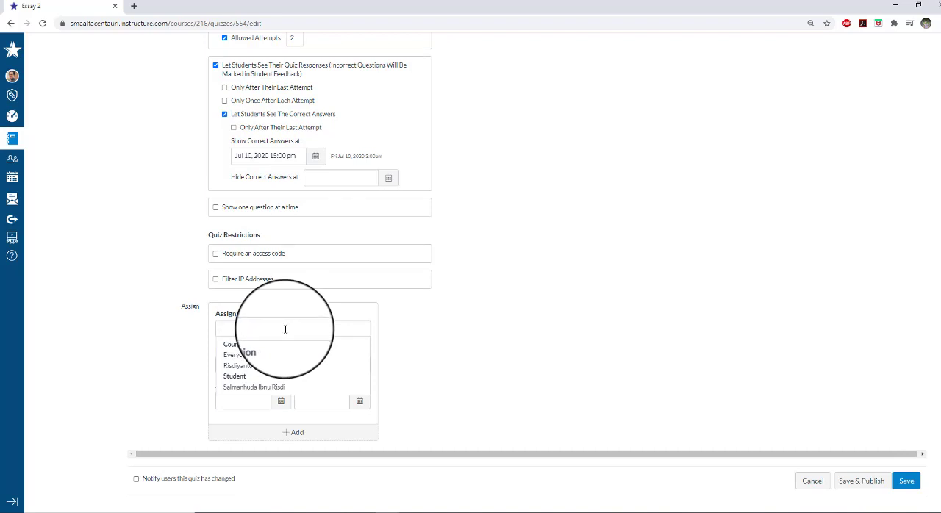
pyautogui.click(280, 353)
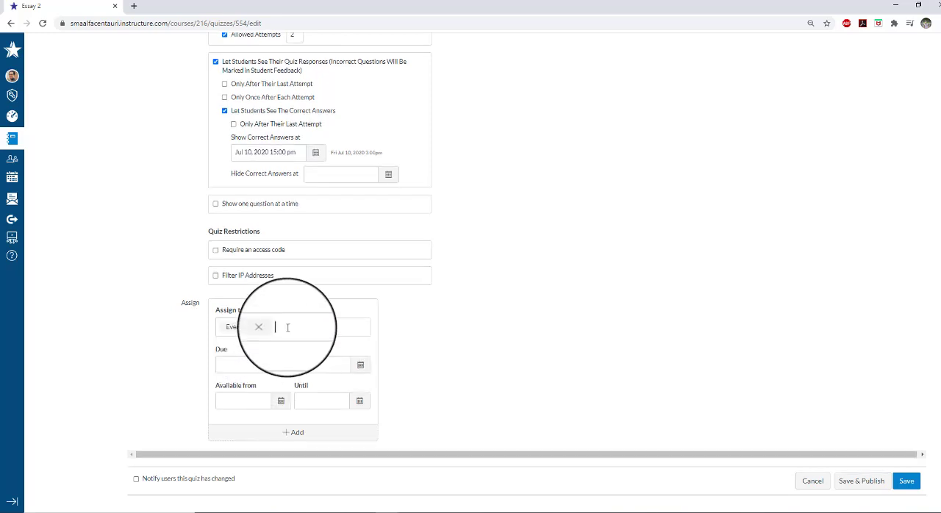
pyautogui.click(288, 327)
pyautogui.press('BackSpace')
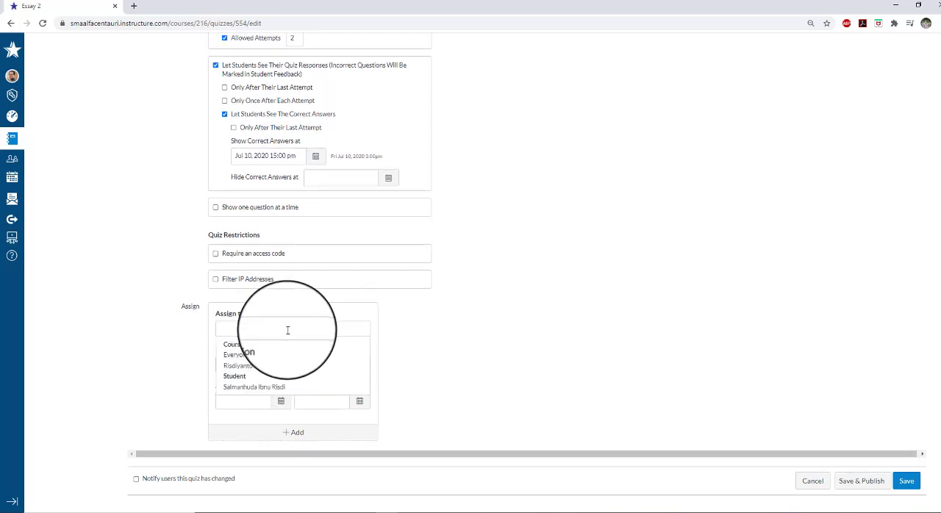
pyautogui.click(277, 388)
pyautogui.click(315, 327)
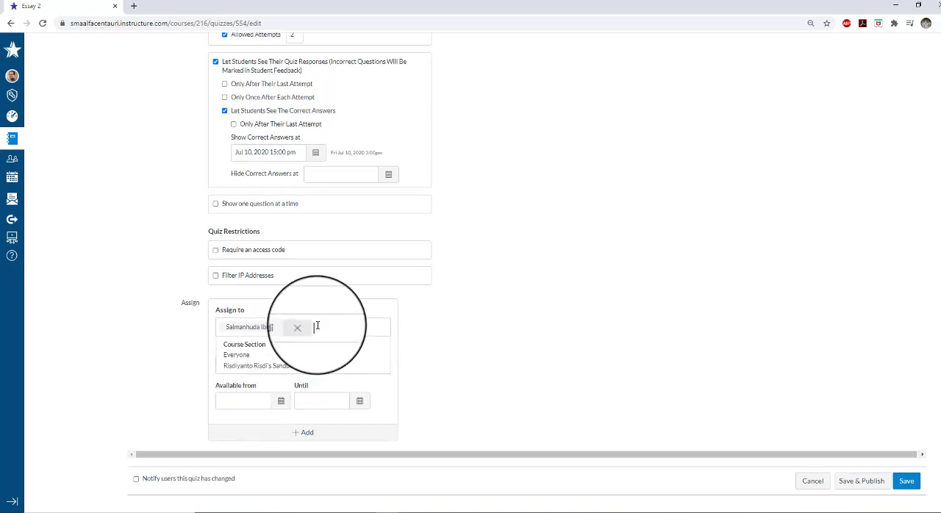
pyautogui.click(305, 327)
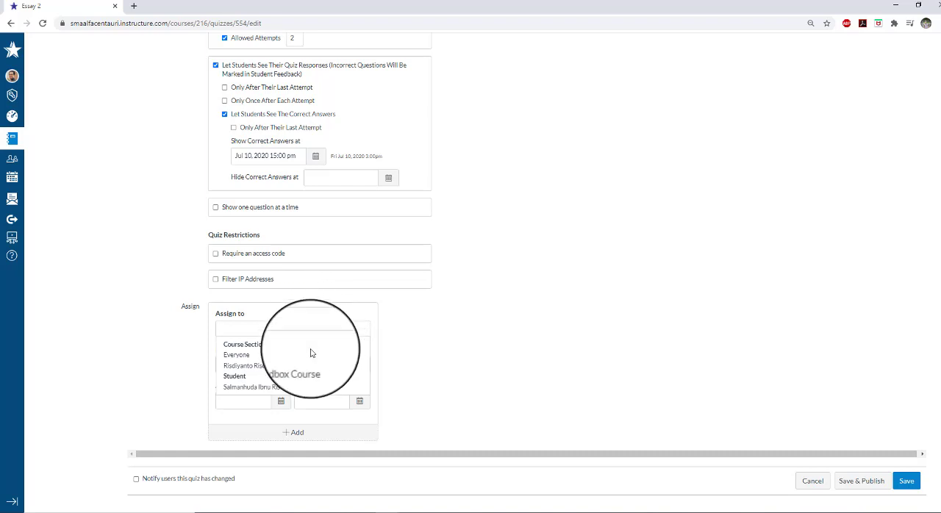
pyautogui.click(312, 355)
pyautogui.click(339, 332)
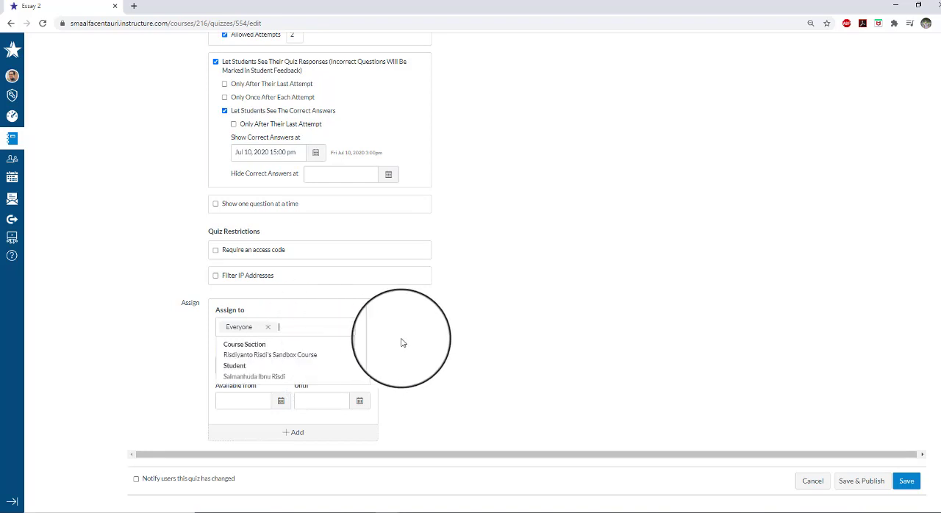
pyautogui.click(423, 345)
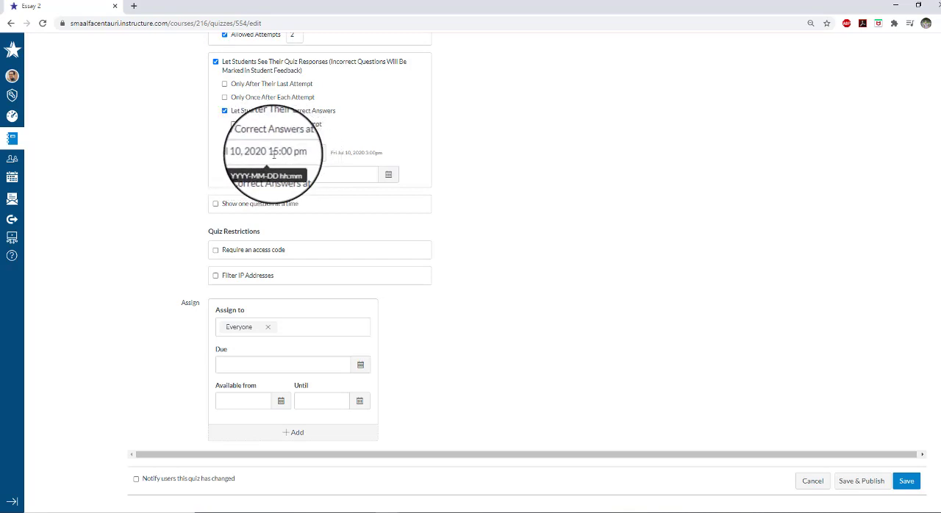
# Set the quiz due date to July 10, 2020 at 15:00
pyautogui.click(361, 366)
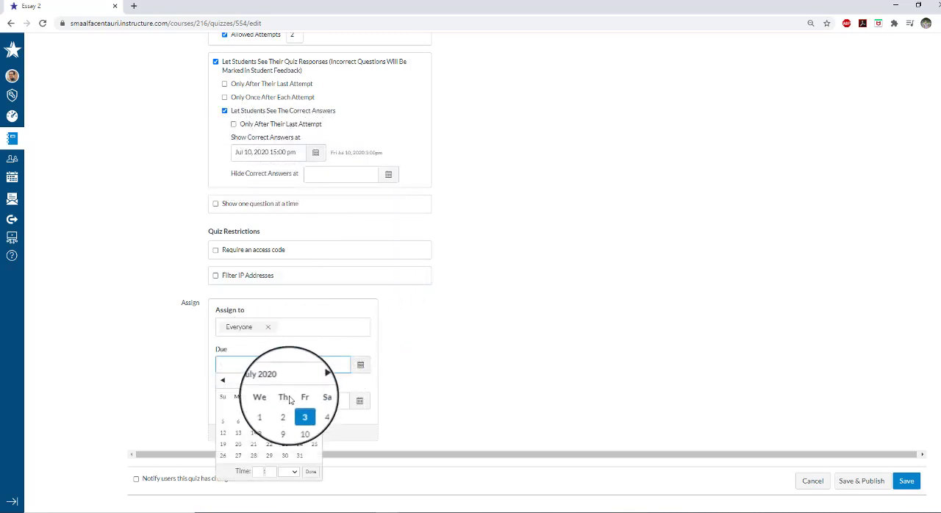
pyautogui.click(300, 422)
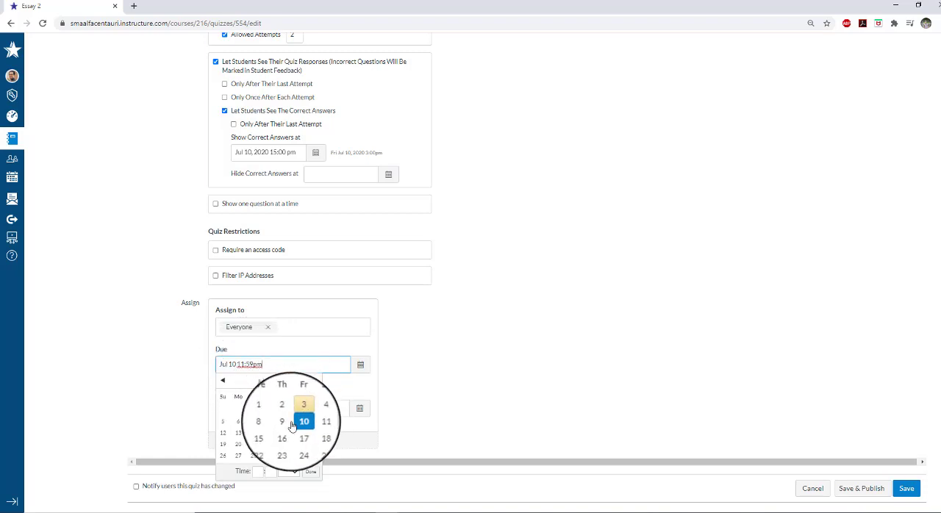
pyautogui.click(261, 472)
pyautogui.write('1')
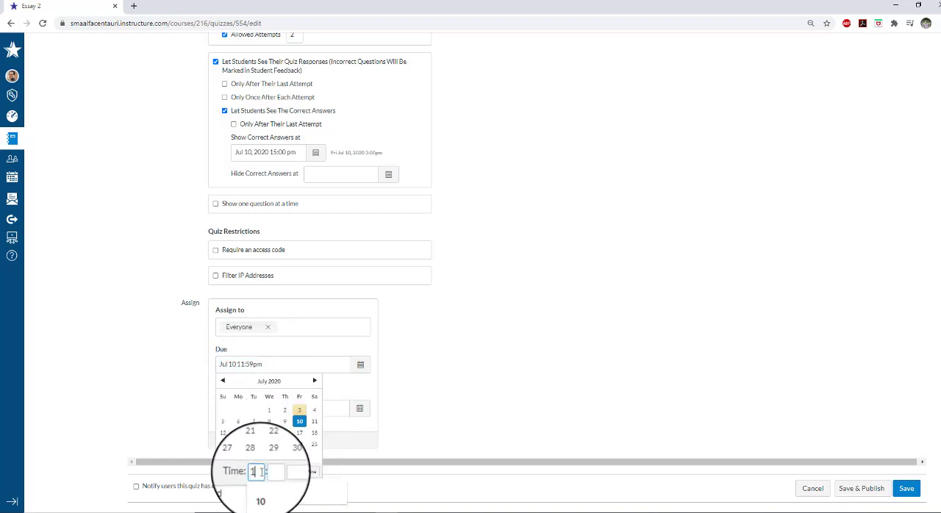
pyautogui.write('5')
pyautogui.click(272, 471)
pyautogui.write('00')
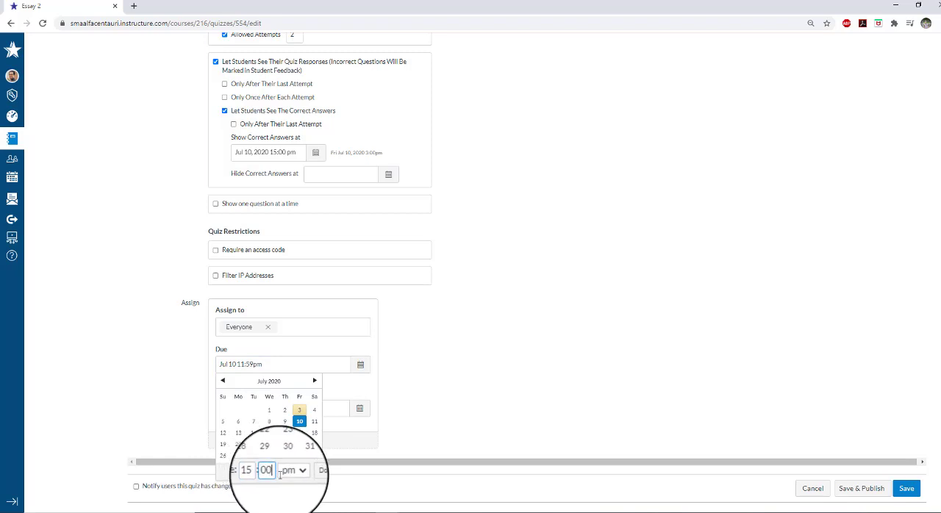
pyautogui.click(309, 474)
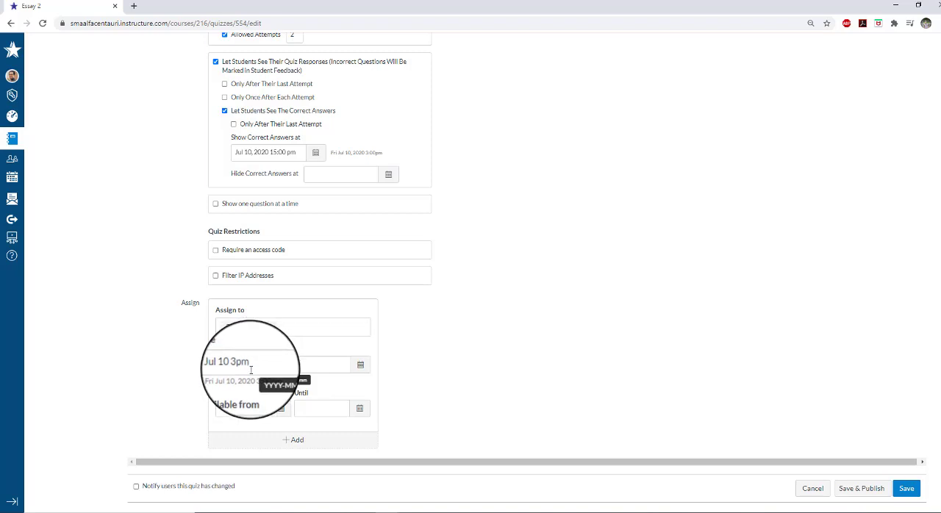
# Set the quiz availability to end on July 10, 2020 at 15:00
pyautogui.click(360, 409)
pyautogui.click(381, 332)
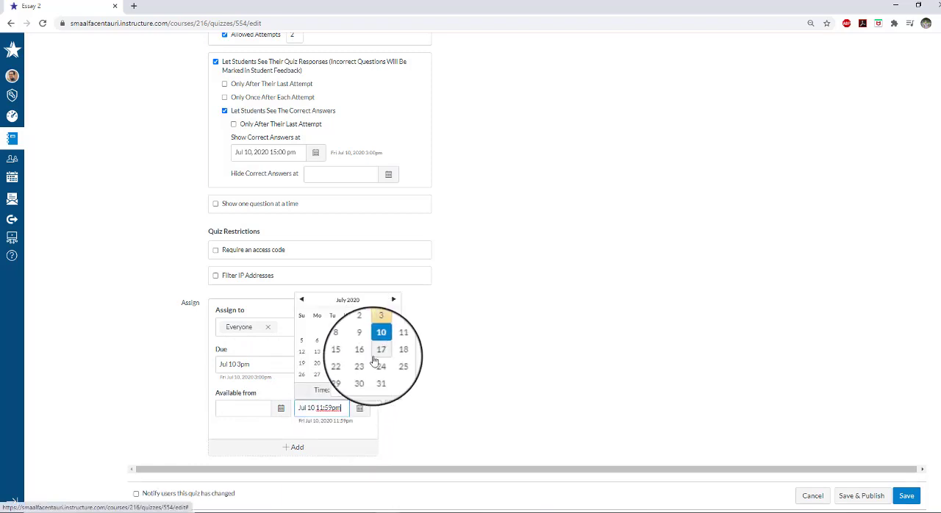
pyautogui.click(339, 390)
pyautogui.write('15')
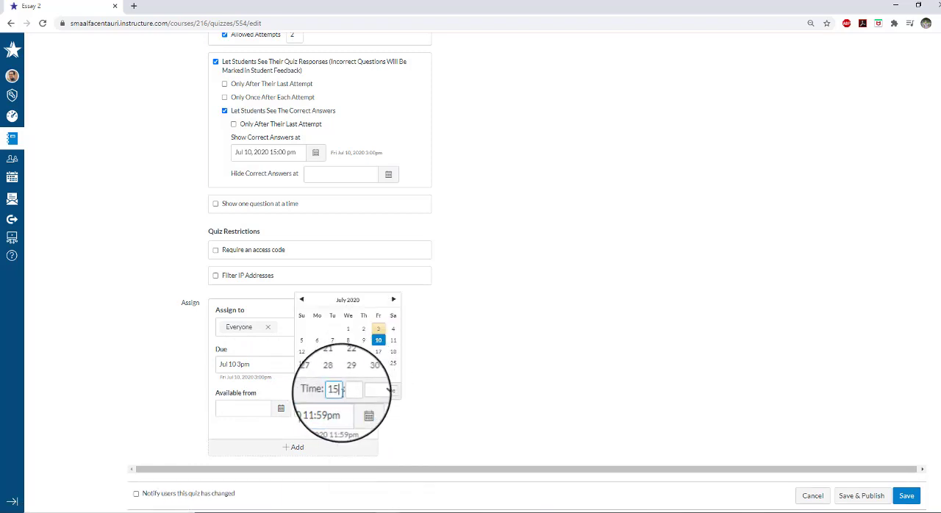
pyautogui.click(353, 392)
pyautogui.write('00')
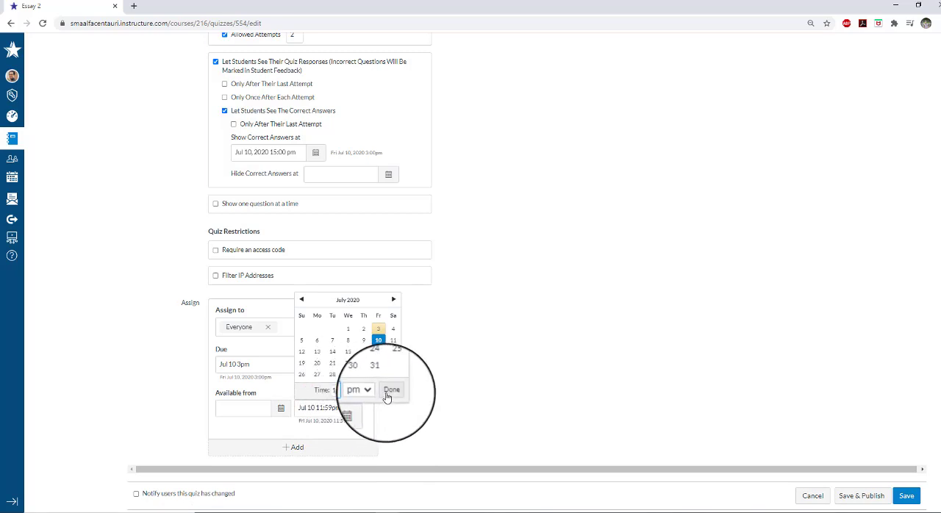
pyautogui.click(389, 394)
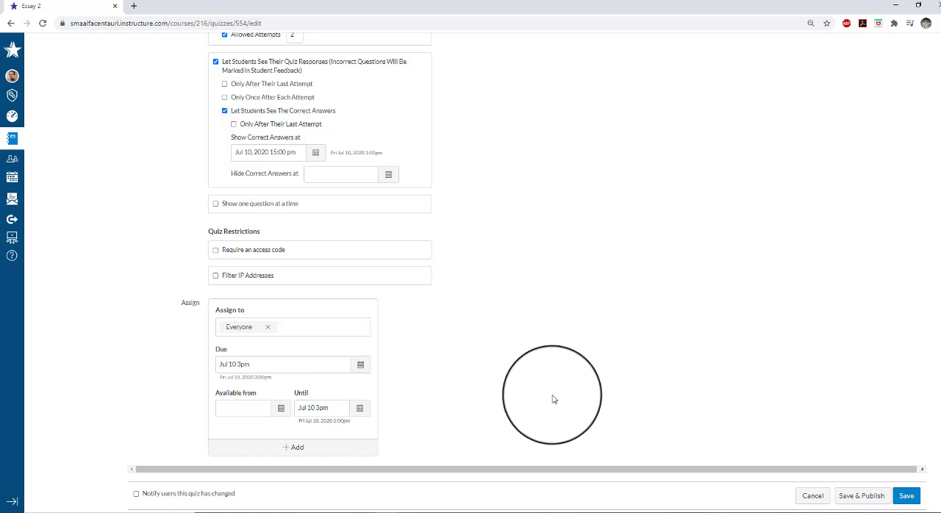
# Save the Essay 2 quiz without publishing it and review the settings, due date and availability on its summary page
pyautogui.scroll(-1, 604, 401)
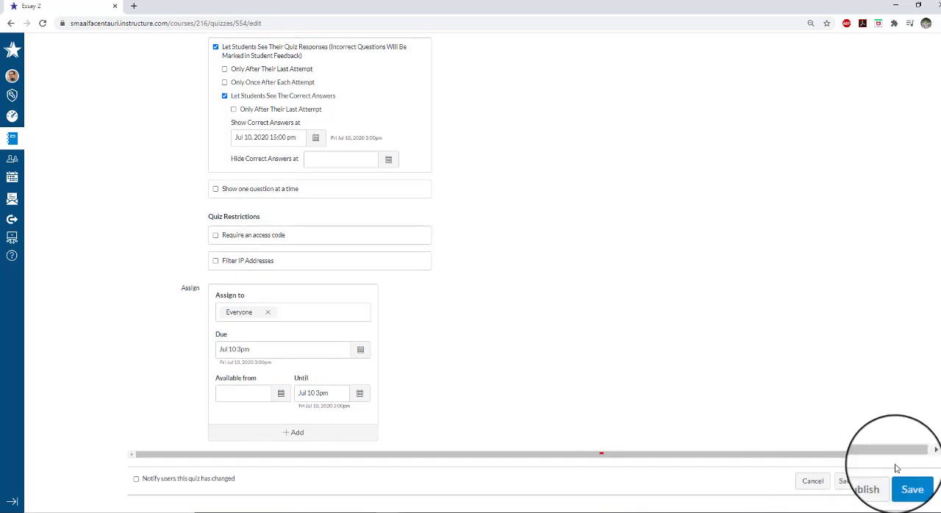
pyautogui.click(910, 487)
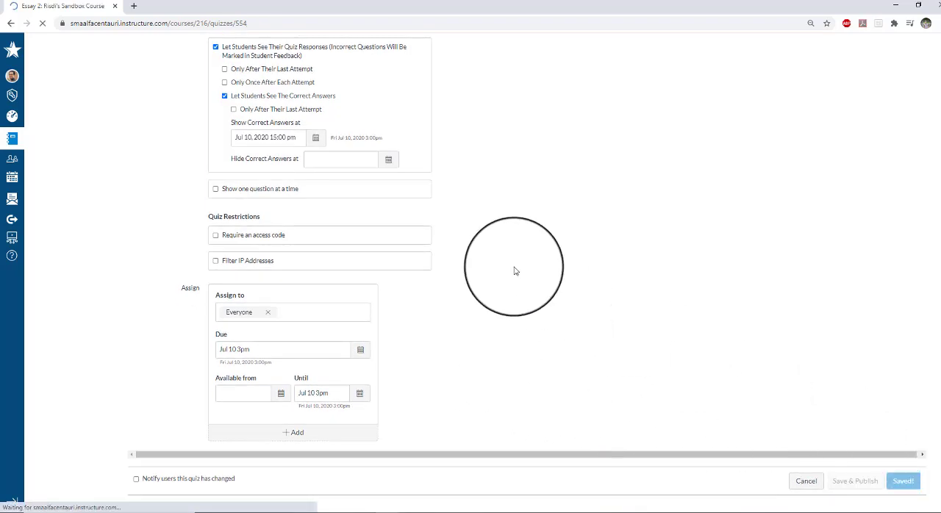
pyautogui.scroll(-1, 525, 185)
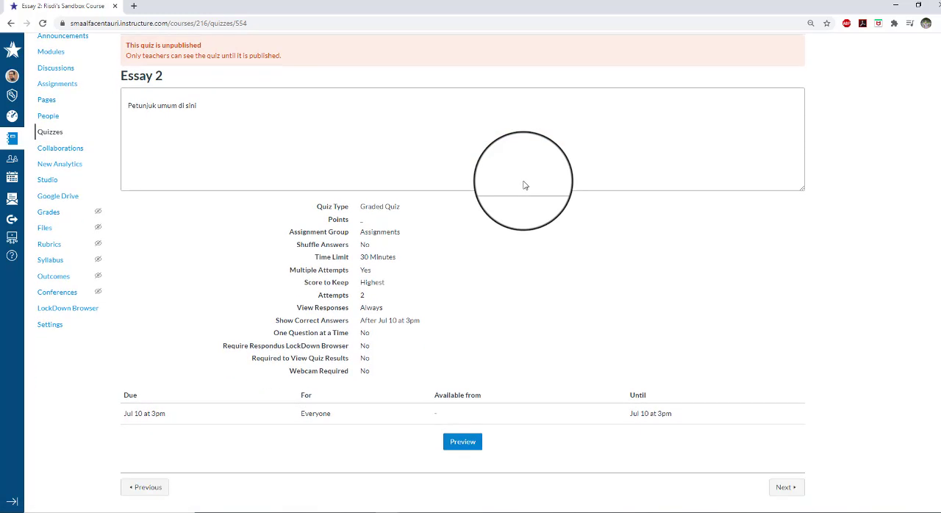
pyautogui.scroll(1, 524, 185)
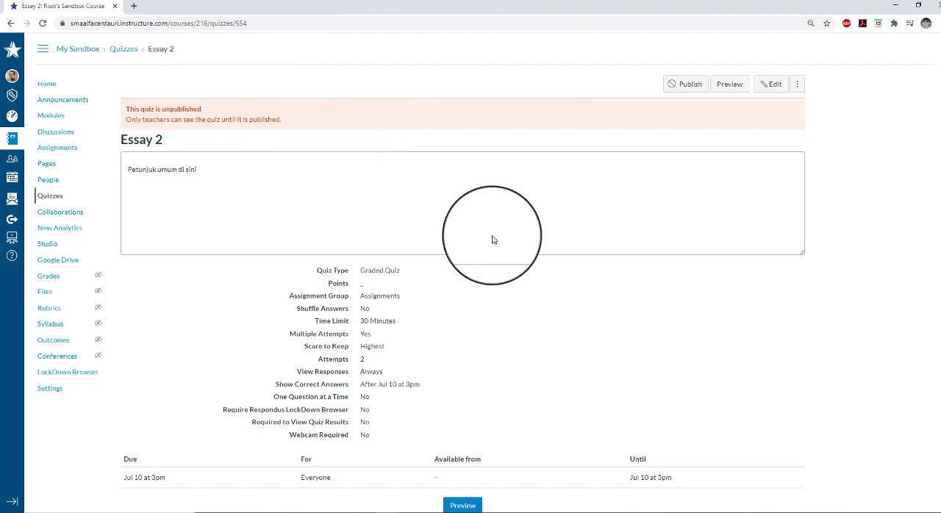
pyautogui.scroll(-1, 492, 238)
pyautogui.scroll(1, 493, 240)
pyautogui.scroll(-1, 492, 240)
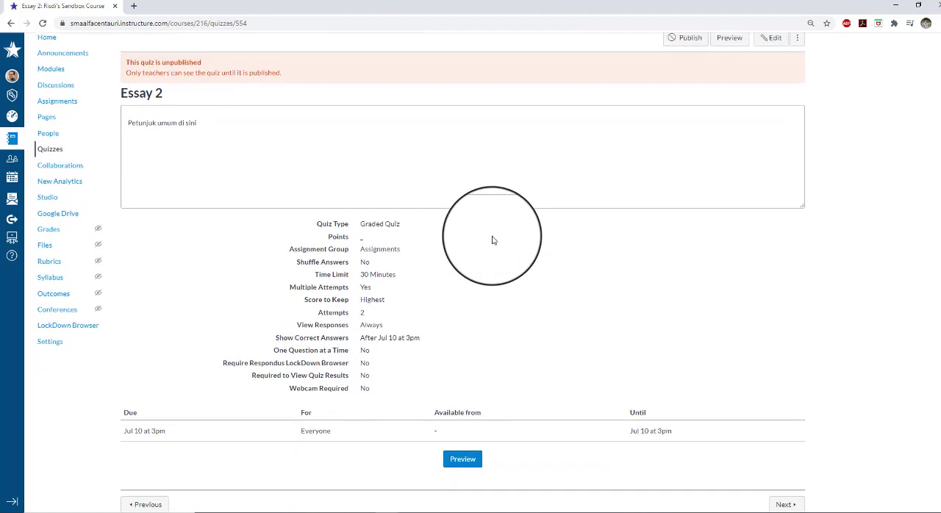
pyautogui.scroll(1, 494, 241)
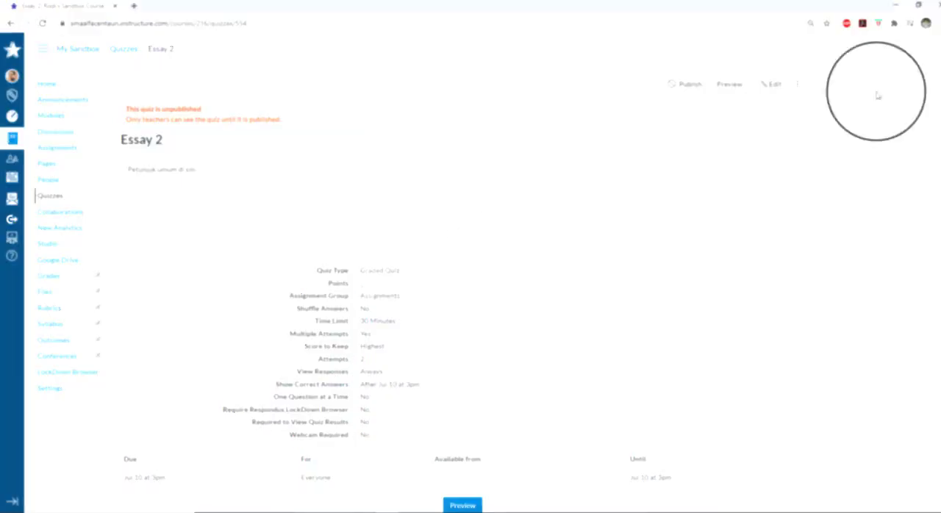